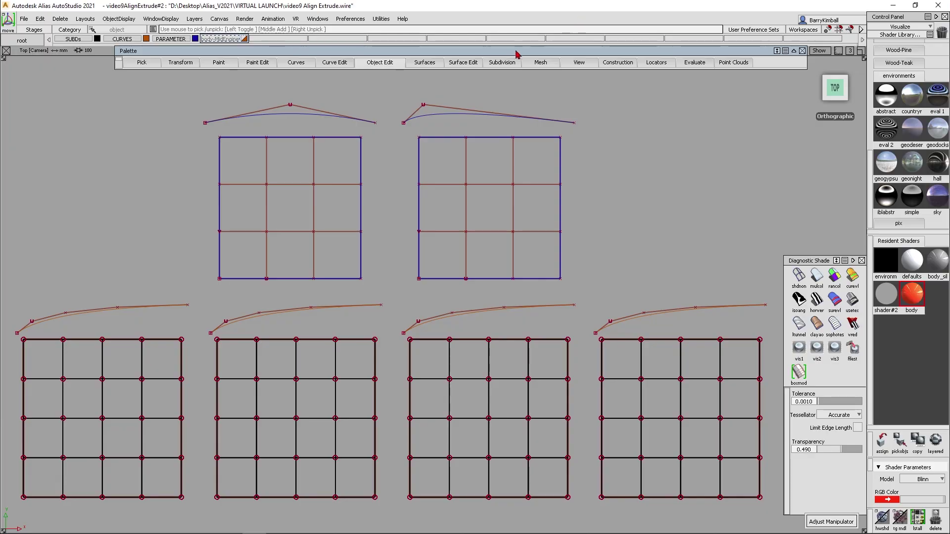
Step: Align the top row of CVs on the first subdivision mesh to the curve above it with Subdiv Align Curve
click(506, 60)
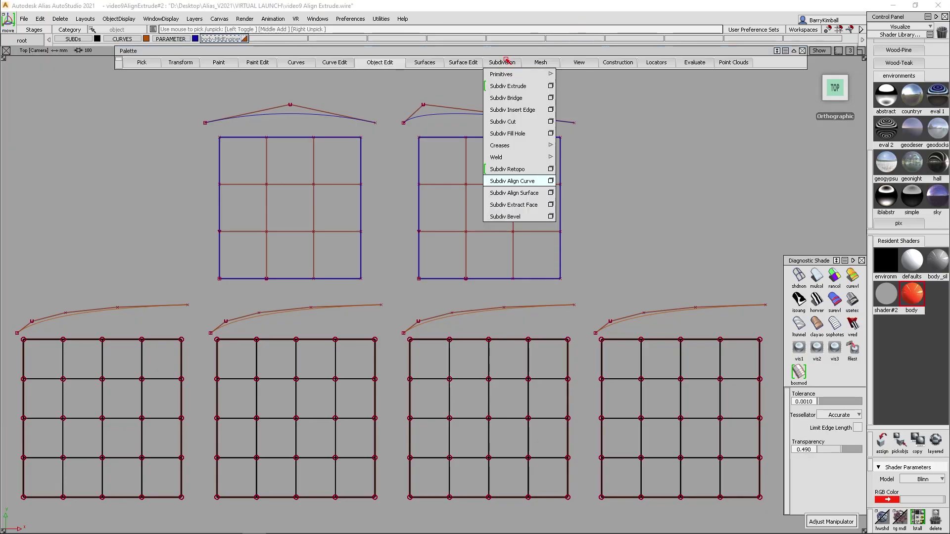
click(521, 182)
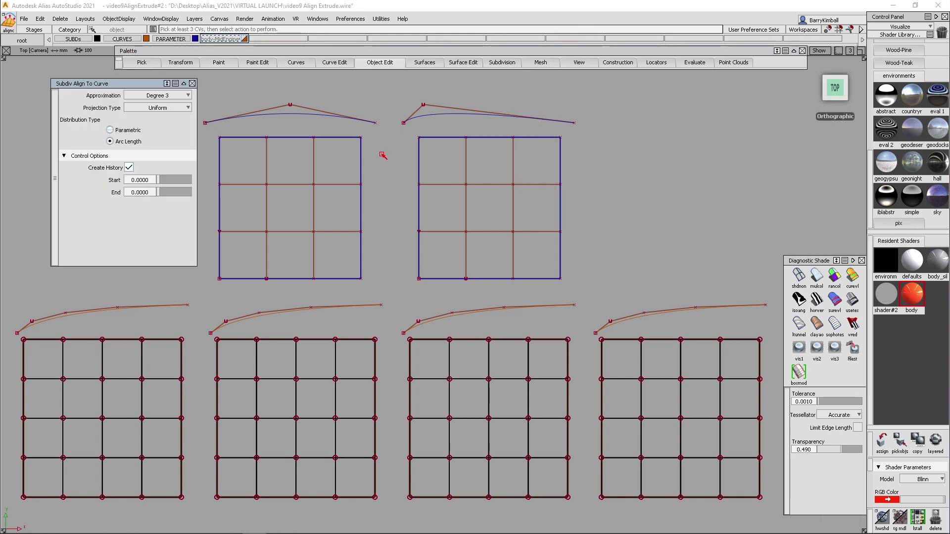
key(alt+shift)
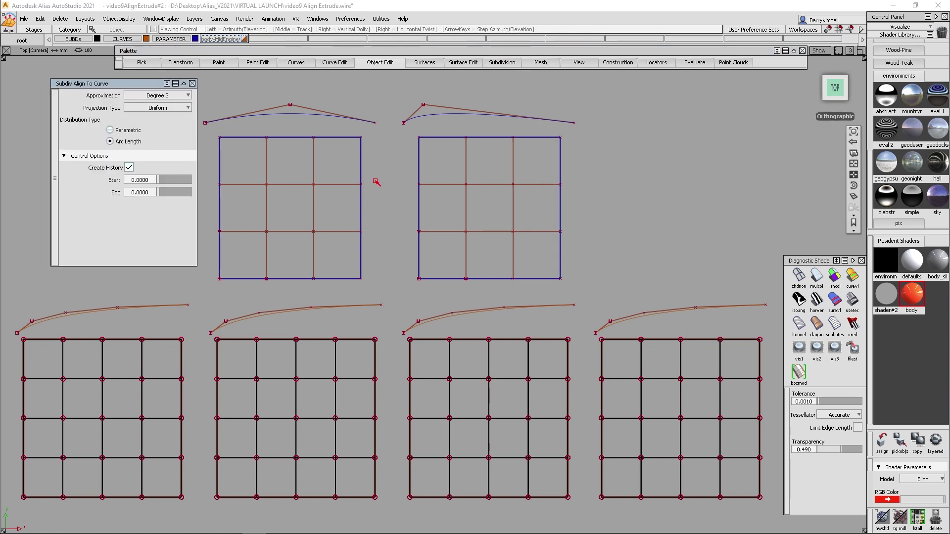
alt+shift+middle_drag(284, 231, 621, 158)
alt+shift+right_drag(528, 241, 535, 222)
alt+shift+middle_drag(536, 223, 304, 288)
drag(265, 271, 591, 283)
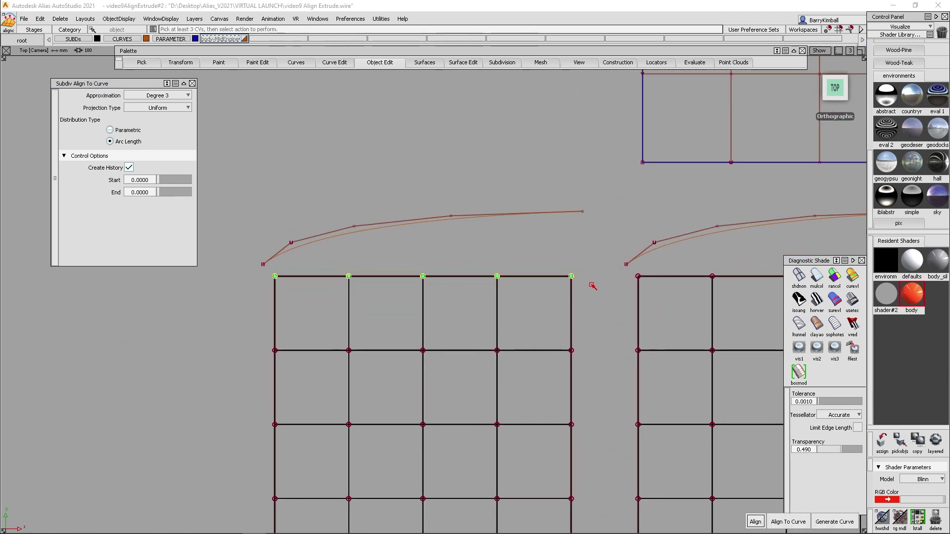
click(788, 521)
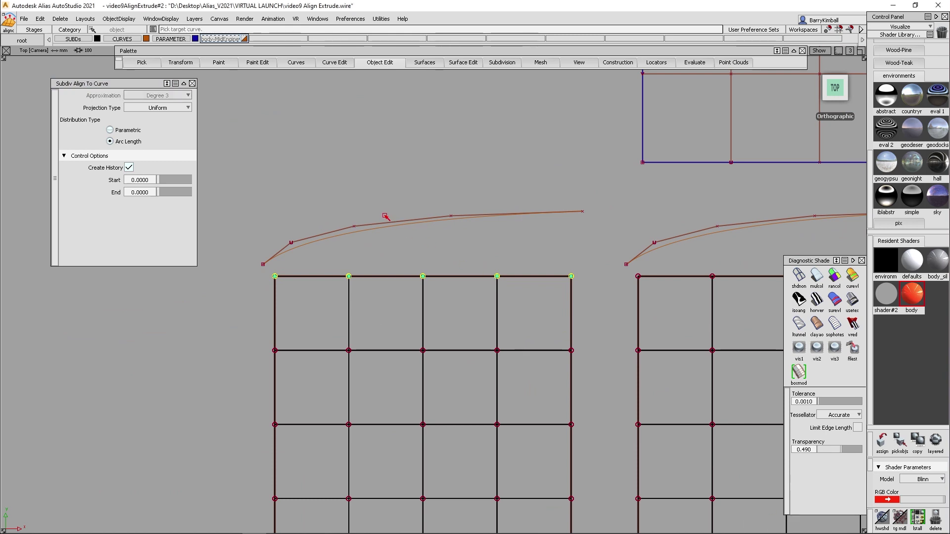
click(385, 228)
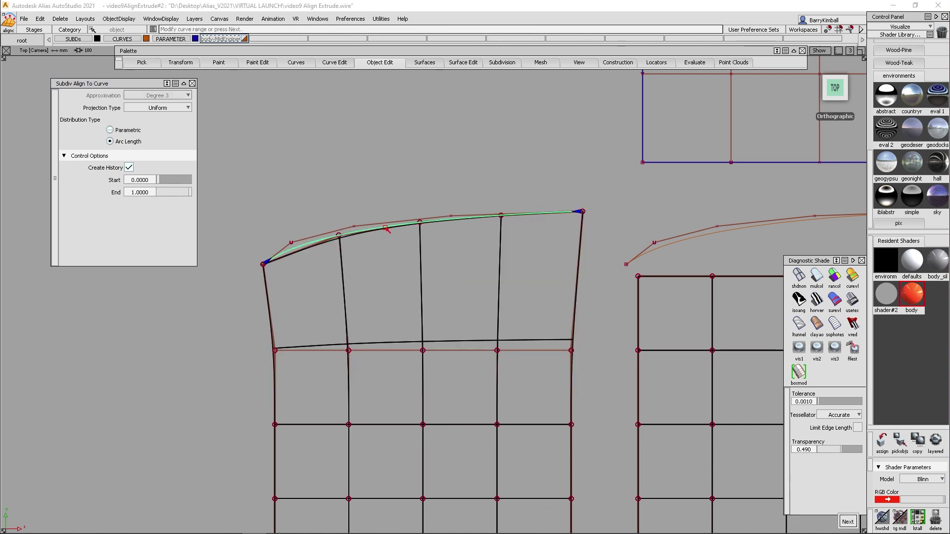
Step: Switch the alignment's projection type to Closest and undo the alignment of the first mesh
click(149, 111)
click(163, 120)
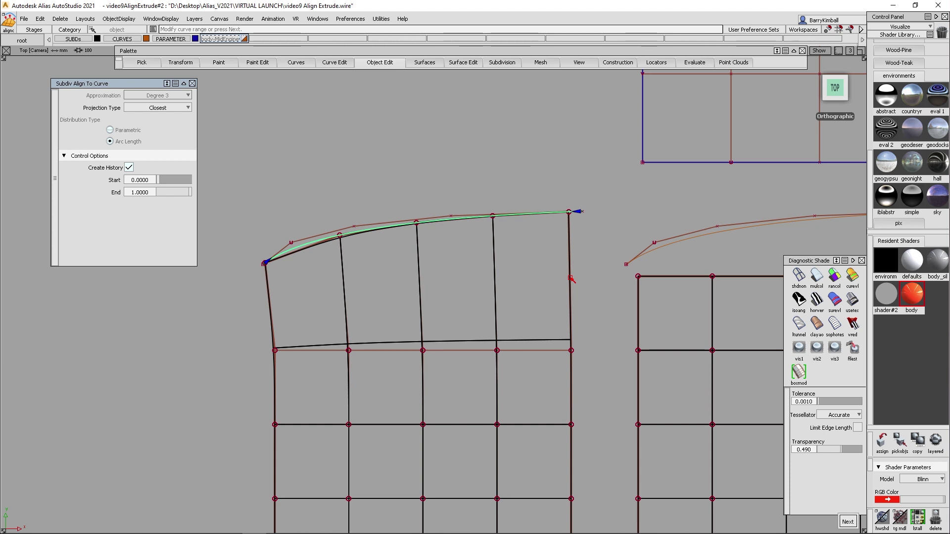
key(ctrl+z)
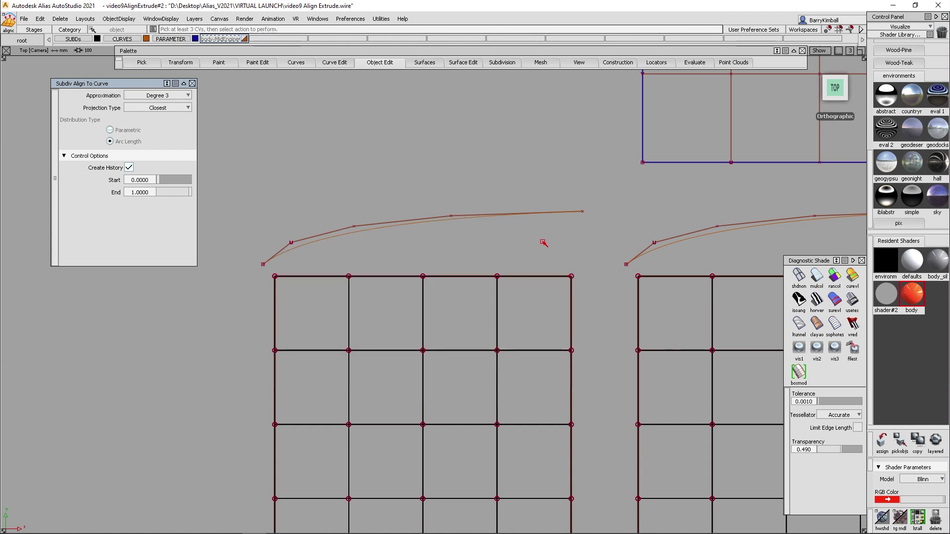
Step: Shift the third and fourth CVs of the first mesh's top row to the right so the row is unevenly spaced
mouse_move(423, 270)
ctrl+shift+mouse_down()
mouse_move(451, 271)
mouse_move(508, 298)
ctrl+shift+mouse_up()
ctrl+shift+middle_drag(519, 322, 519, 263)
mouse_move(499, 249)
middle_down()
mouse_move(562, 239)
mouse_move(551, 241)
middle_up()
ctrl+shift+drag(534, 314, 521, 212)
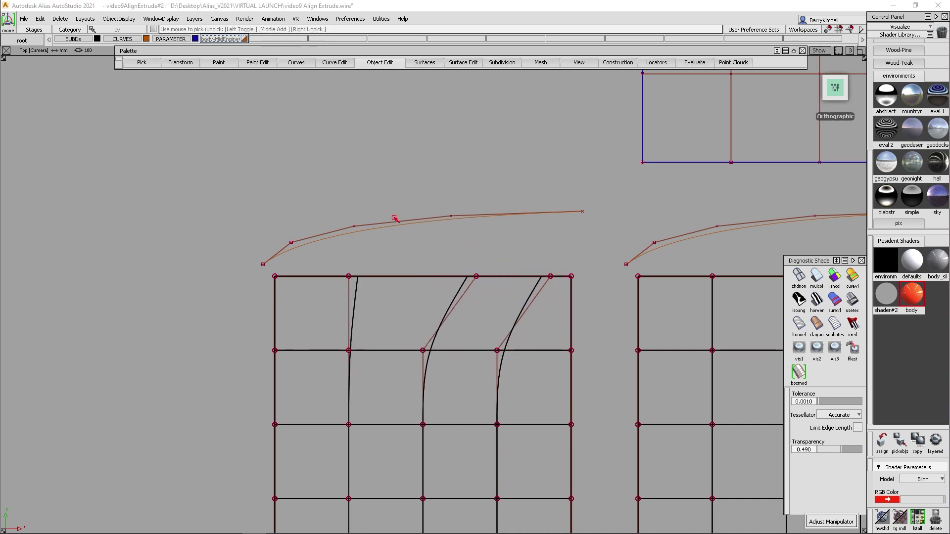
Step: Align the first mesh's unevenly spaced top CV row to the curve above it using Closest projection, with the end at 1.0
click(507, 62)
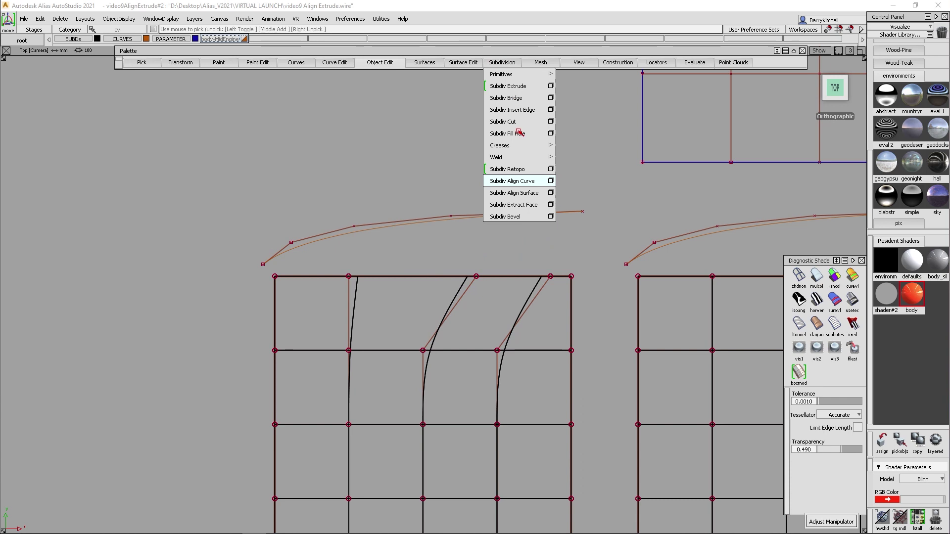
click(524, 183)
drag(265, 266, 596, 300)
click(788, 522)
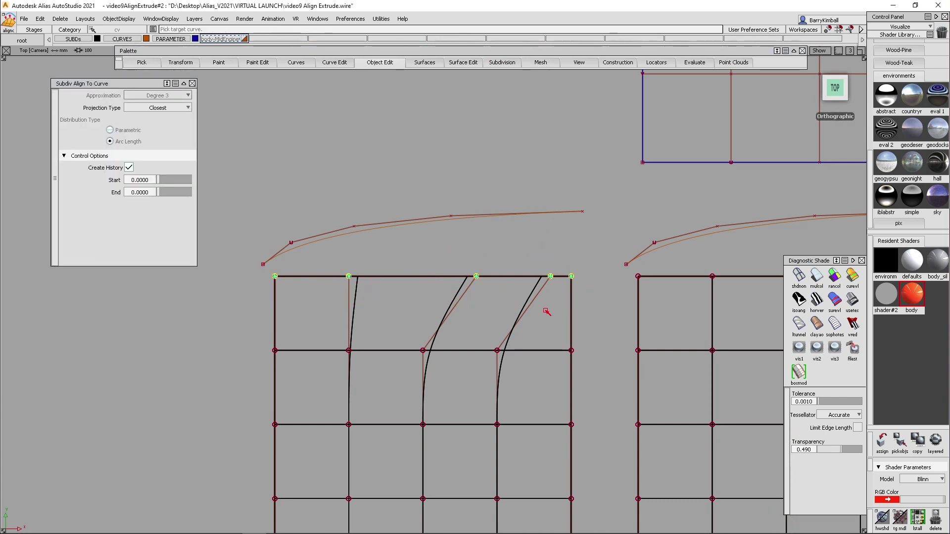
click(431, 220)
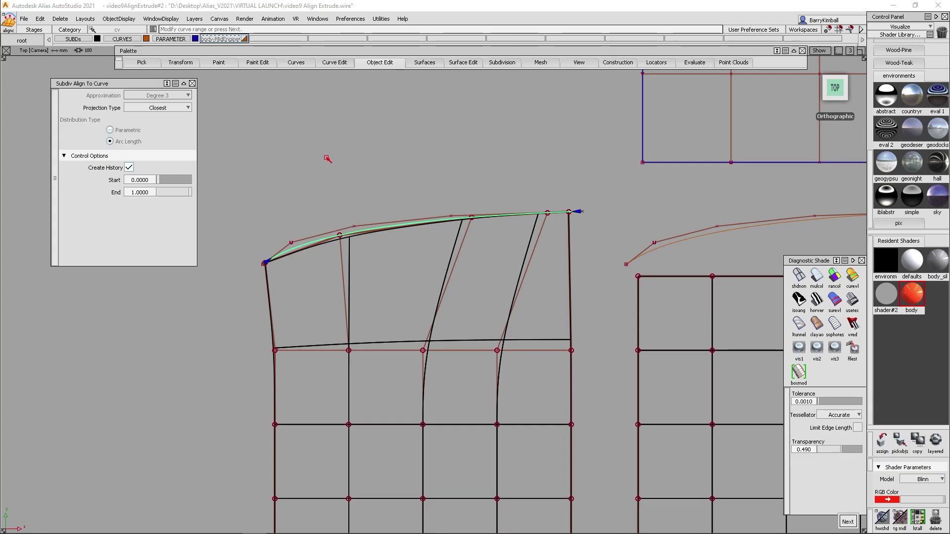
mouse_move(576, 212)
mouse_down()
mouse_move(546, 212)
mouse_move(595, 211)
mouse_move(414, 239)
mouse_move(592, 213)
mouse_up()
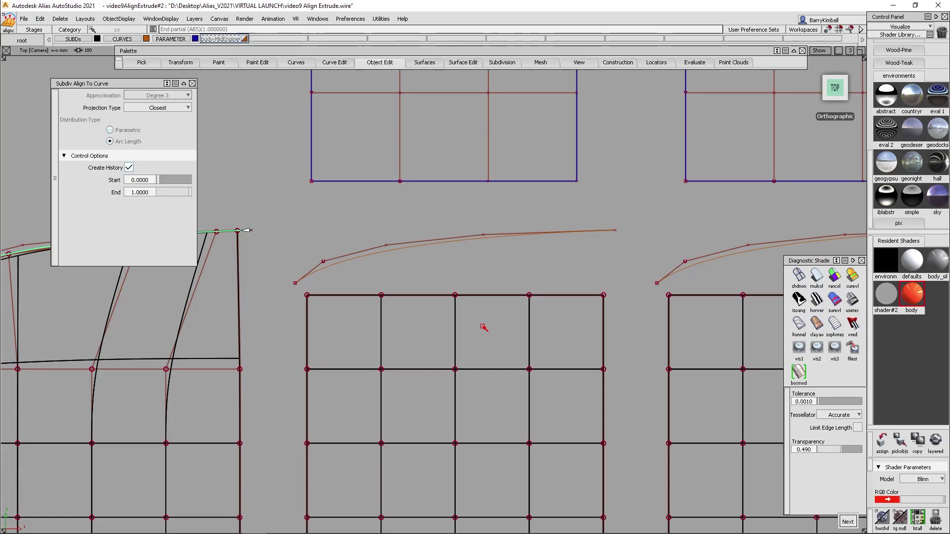
click(845, 522)
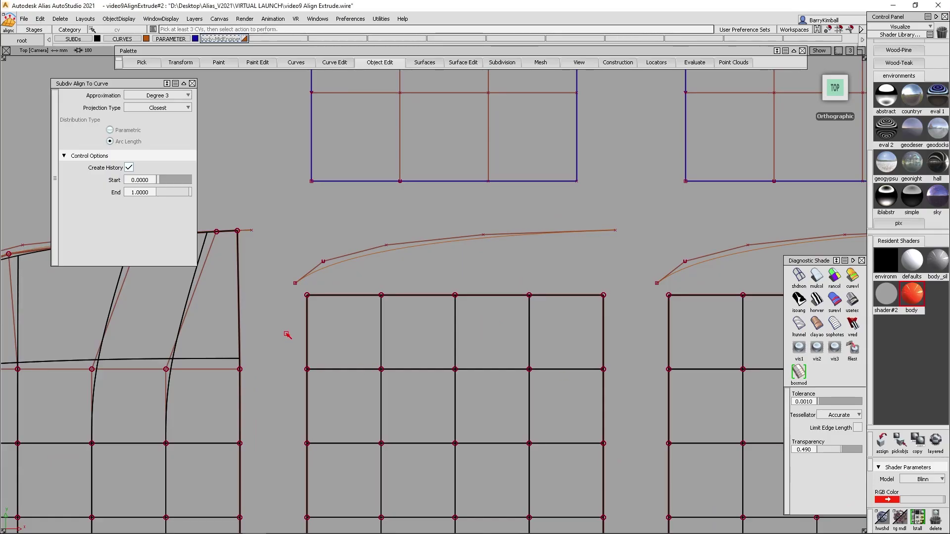
Step: Align the second subdivision mesh's top CV row to the curve above it and set the projection type to Uniform
drag(285, 334, 638, 286)
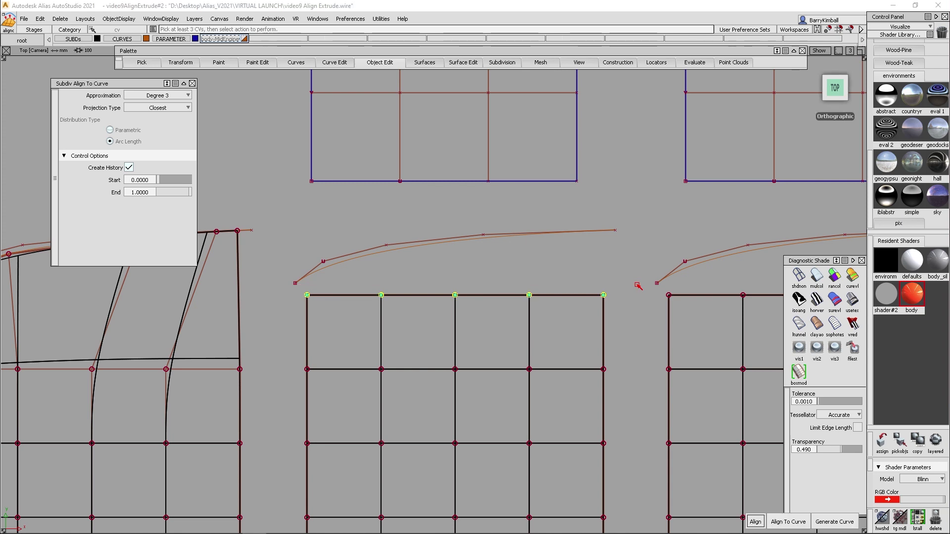
click(774, 522)
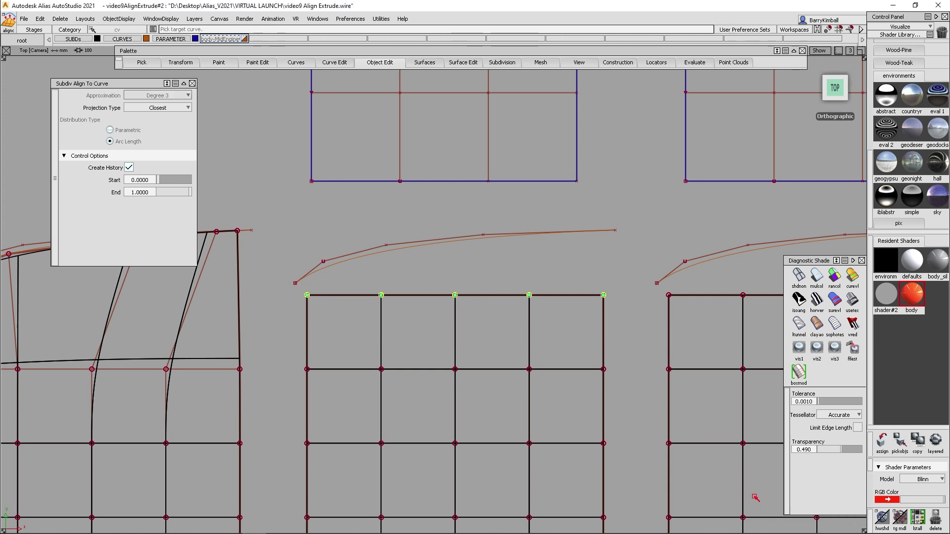
click(462, 243)
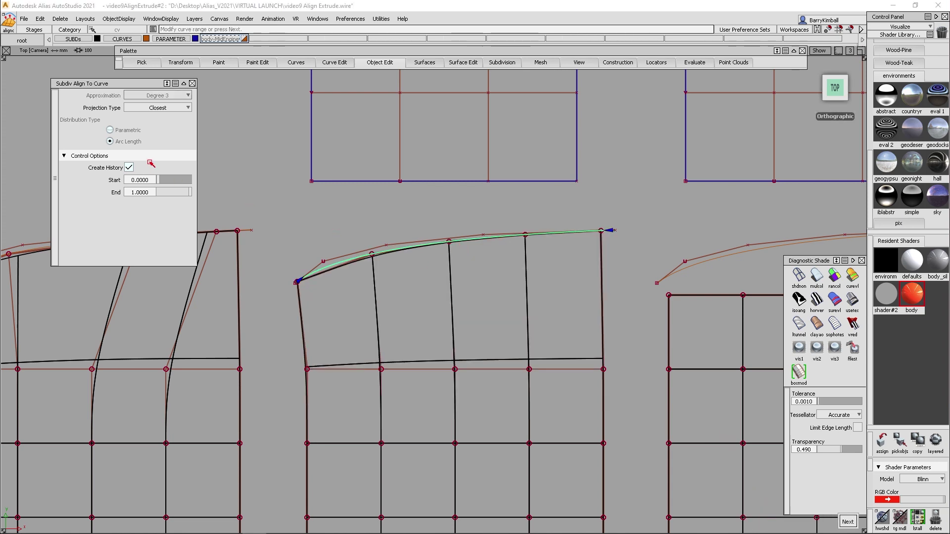
click(155, 109)
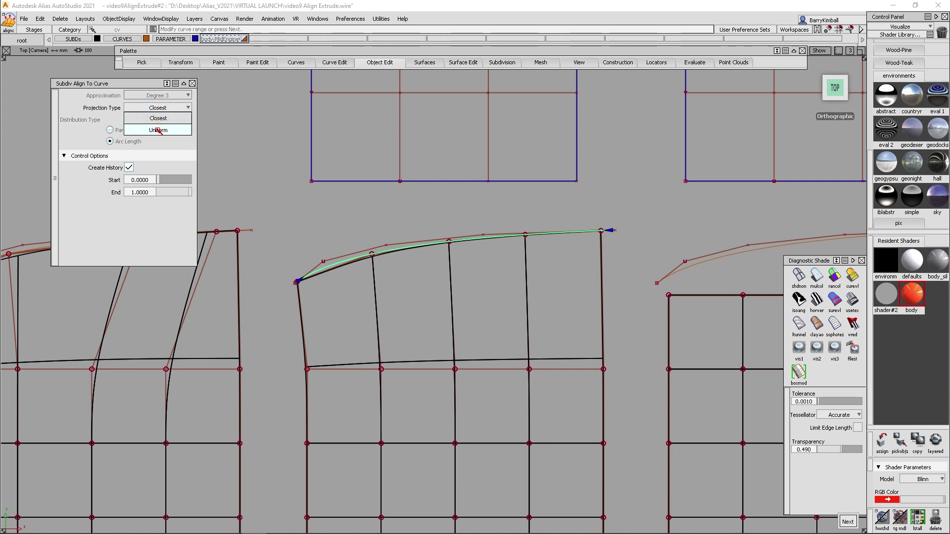
click(158, 130)
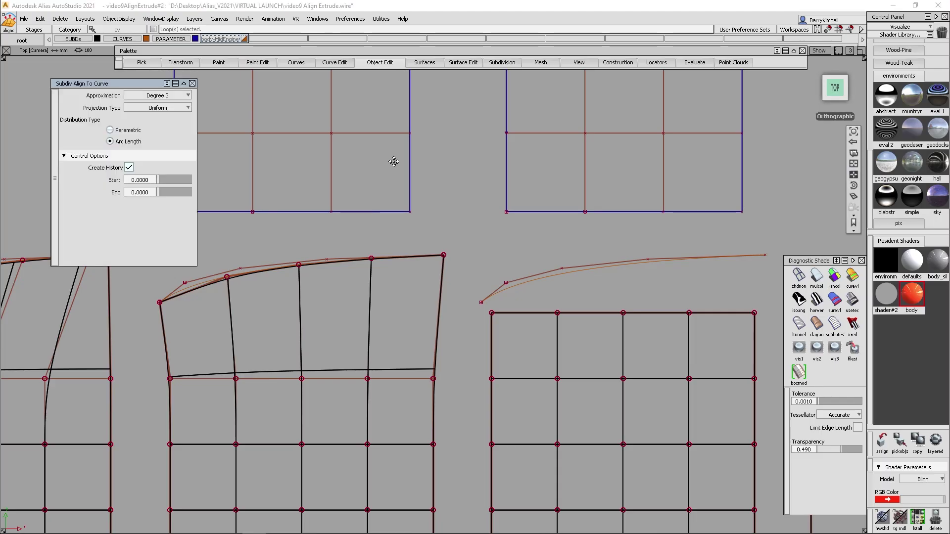
Step: Close the Subdiv Align To Curve options and open the options of the New Edit Point Curve tool
alt+shift+middle_drag(392, 159, 435, 365)
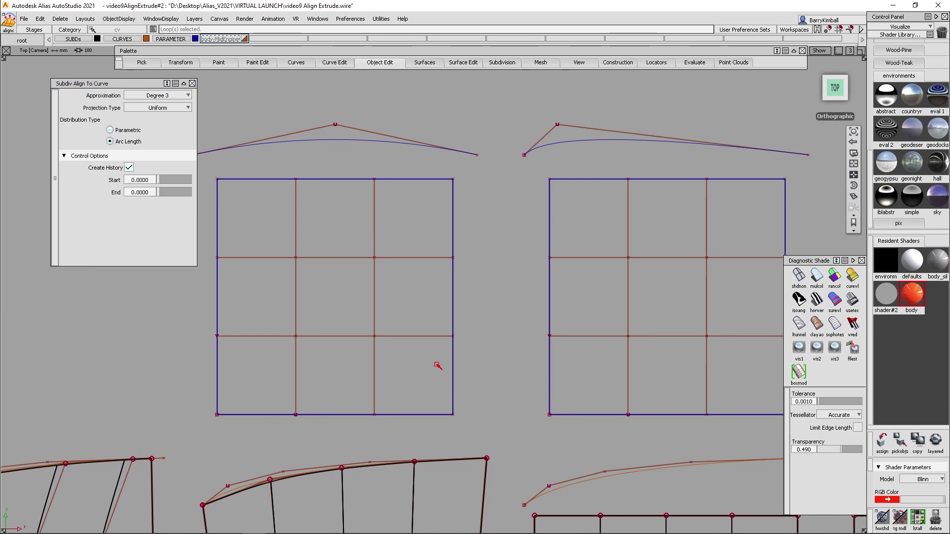
click(192, 83)
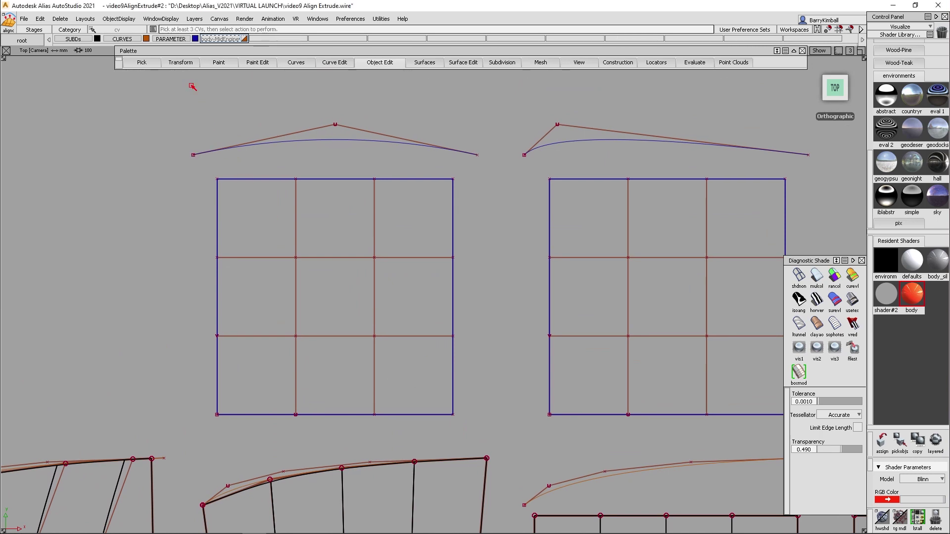
click(292, 62)
mouse_move(305, 85)
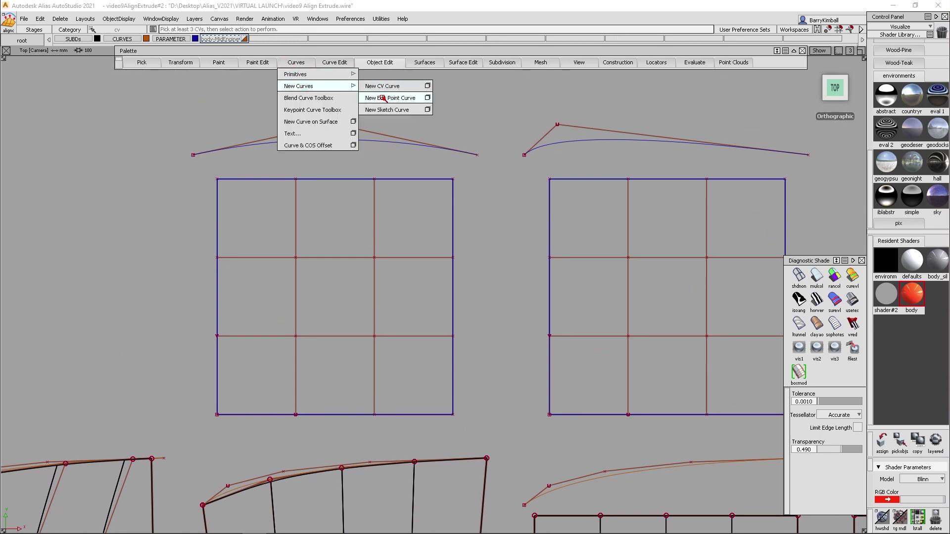
click(428, 98)
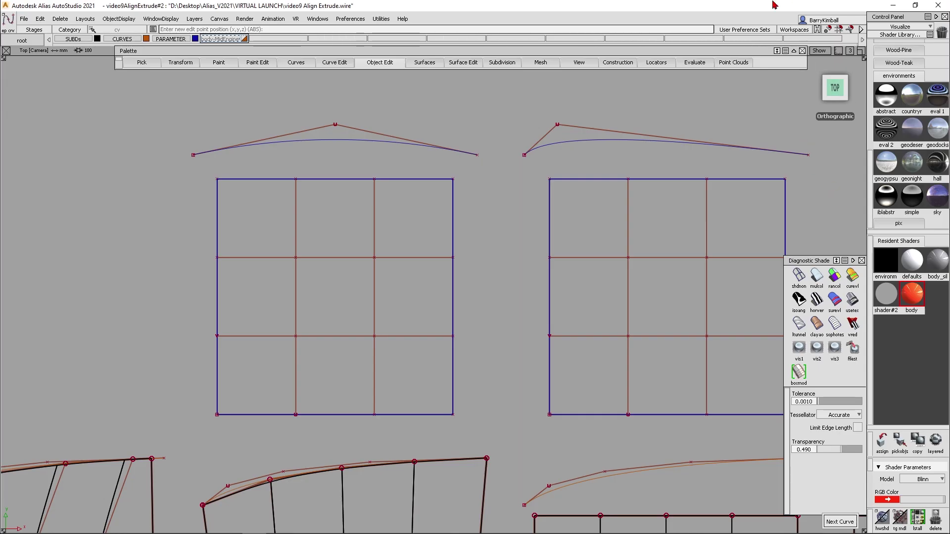
Step: Align the top edge of the left blue NURBS surface to the curve above it with the Align tool
click(399, 62)
mouse_move(399, 124)
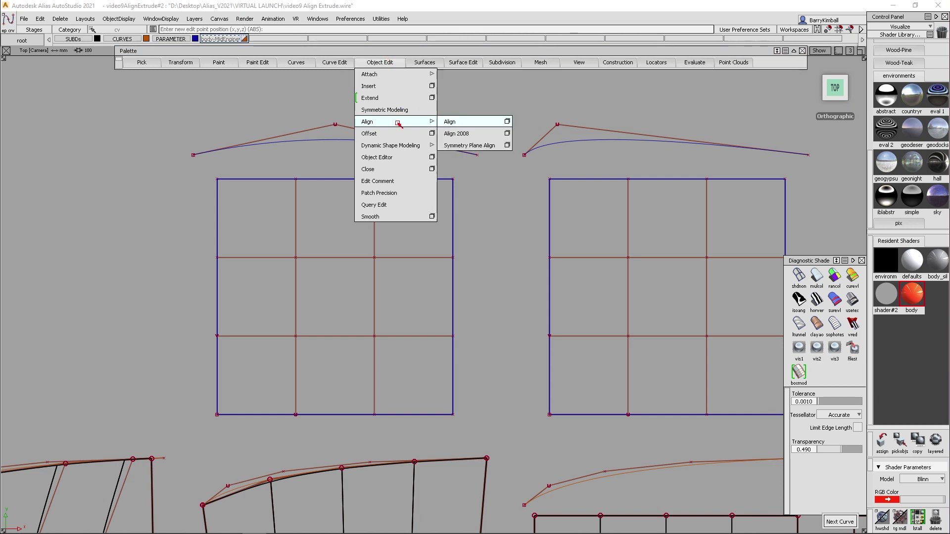
click(452, 122)
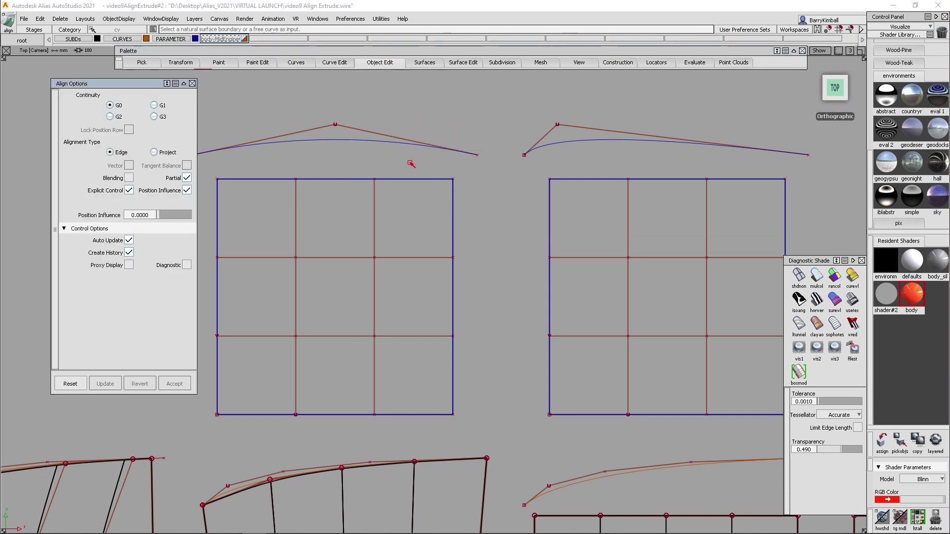
click(336, 179)
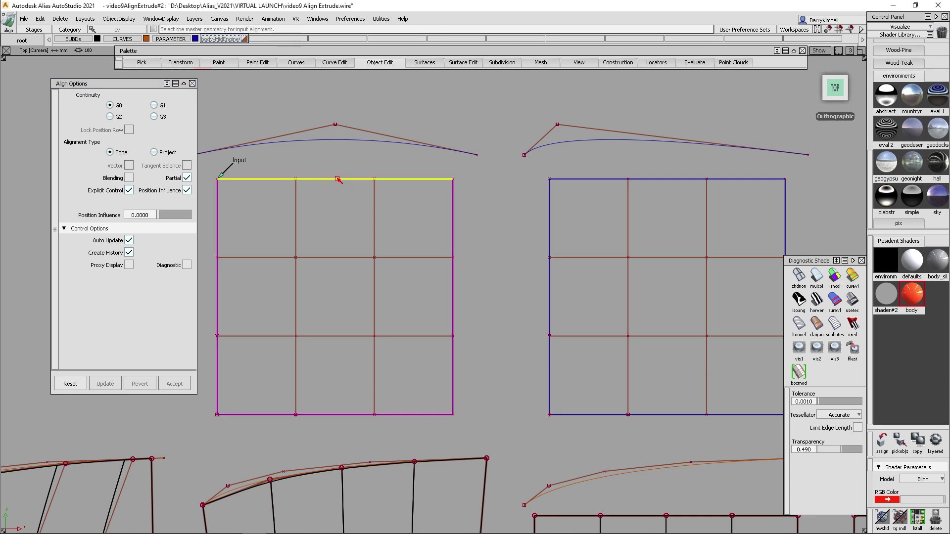
click(338, 140)
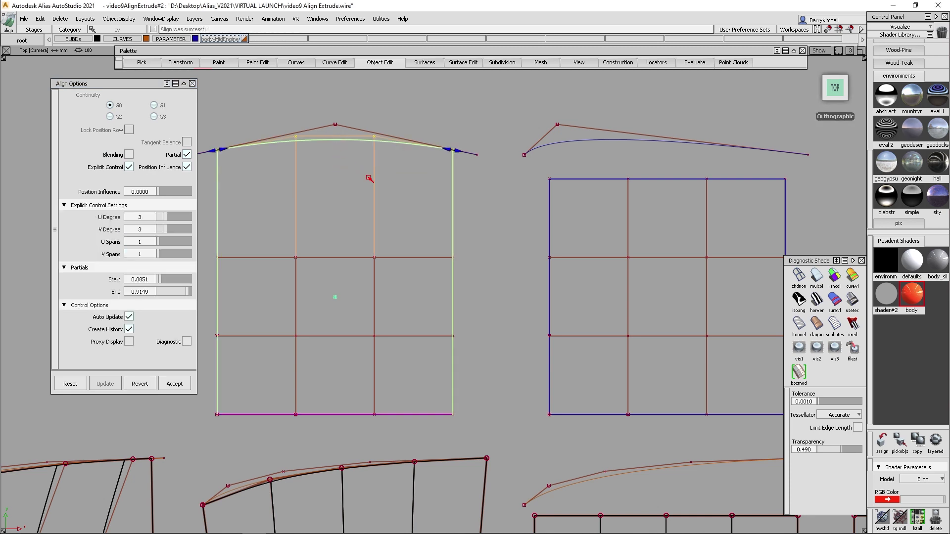
alt+shift+middle_drag(373, 197, 427, 200)
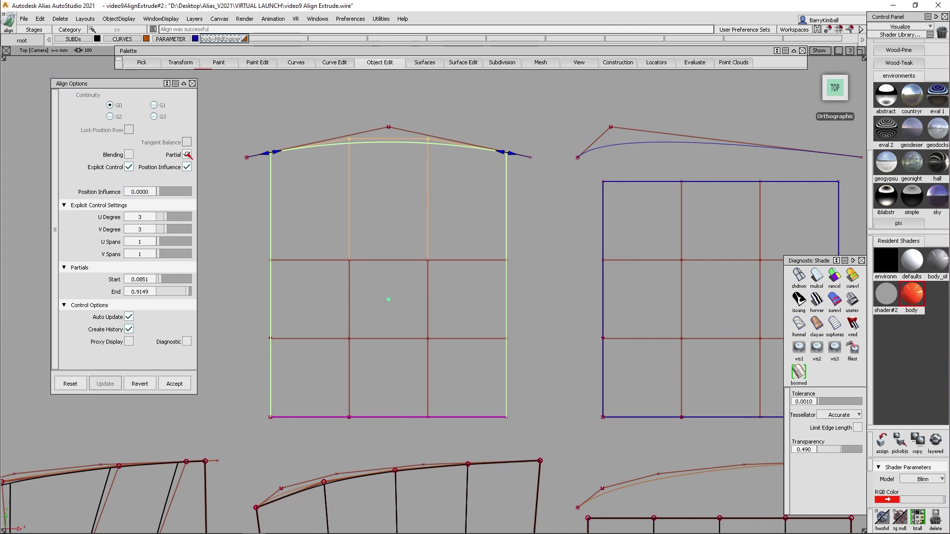
Step: Set the left surface alignment's partial start to 0 and its partial end to 0.5
drag(275, 151, 227, 155)
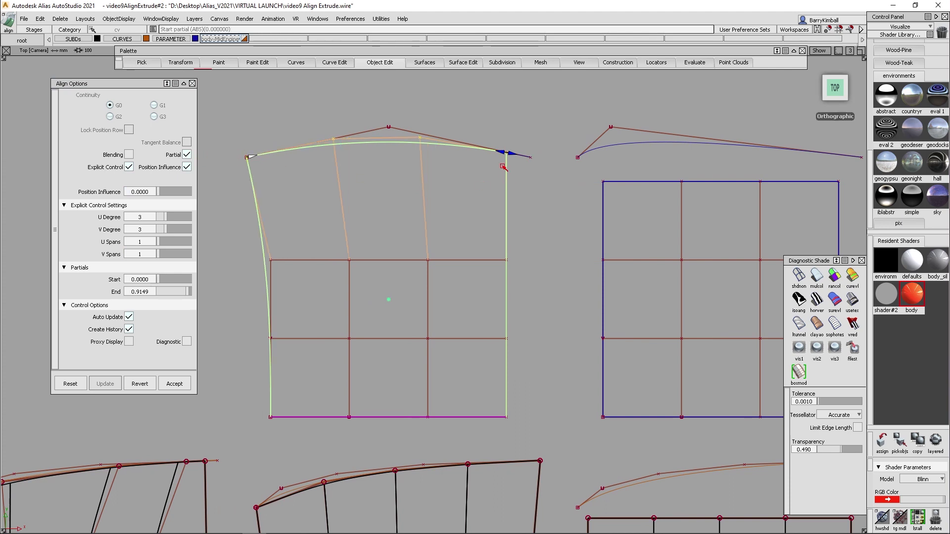
drag(496, 153, 531, 157)
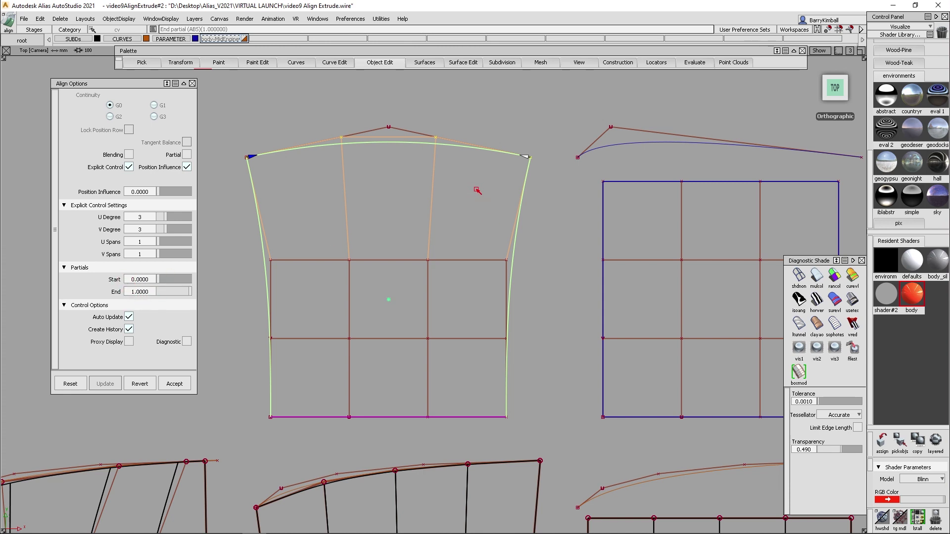
drag(526, 159, 384, 154)
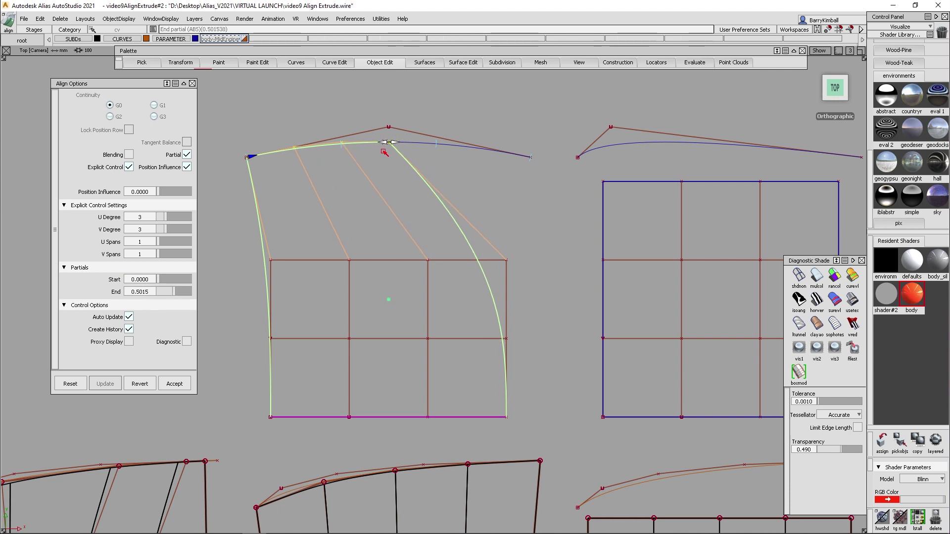
click(139, 292)
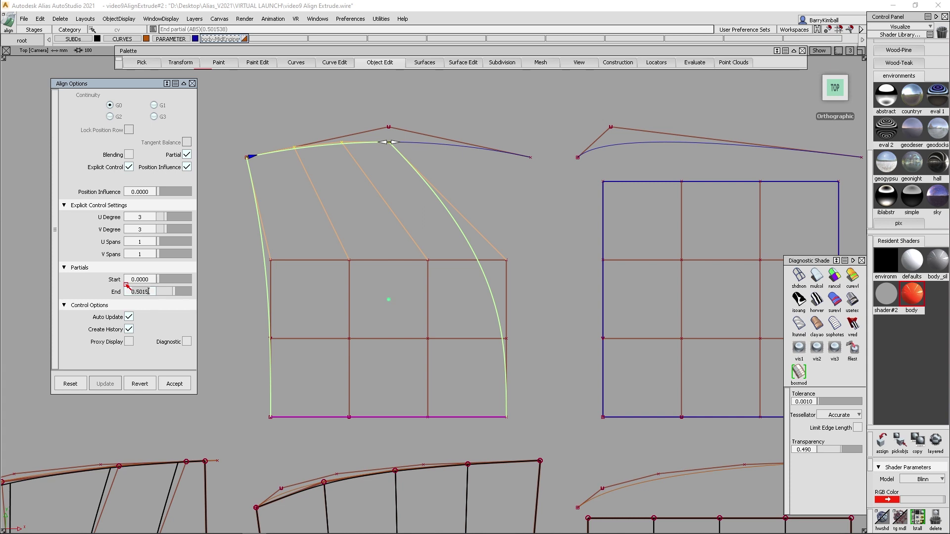
text(.5)
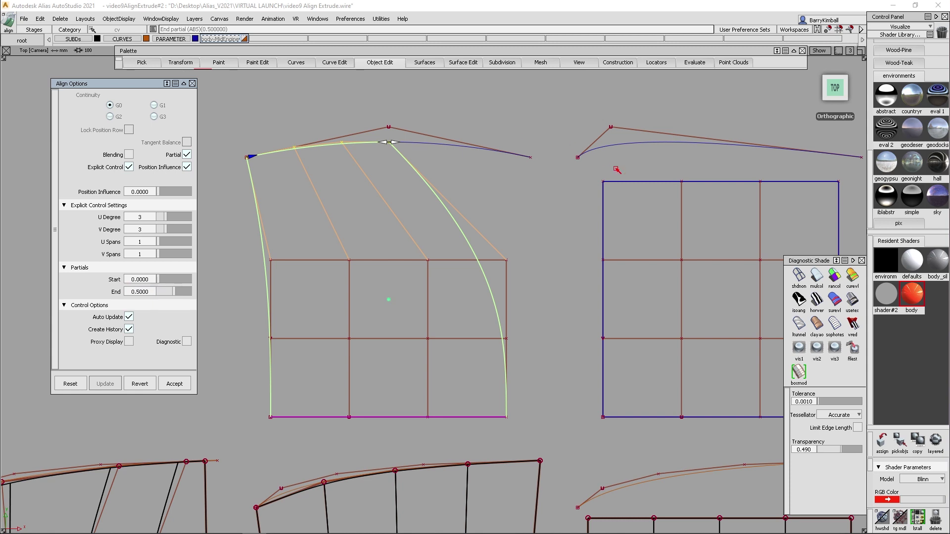
Step: Align the top edge of the right blue NURBS surface to the asymmetric curve above it
click(702, 183)
click(697, 145)
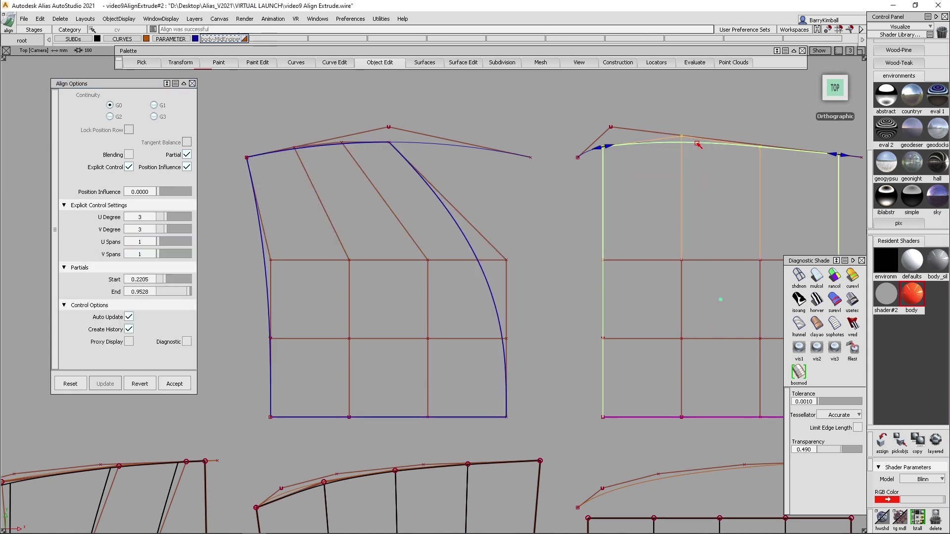
alt+shift+middle_drag(698, 144, 598, 144)
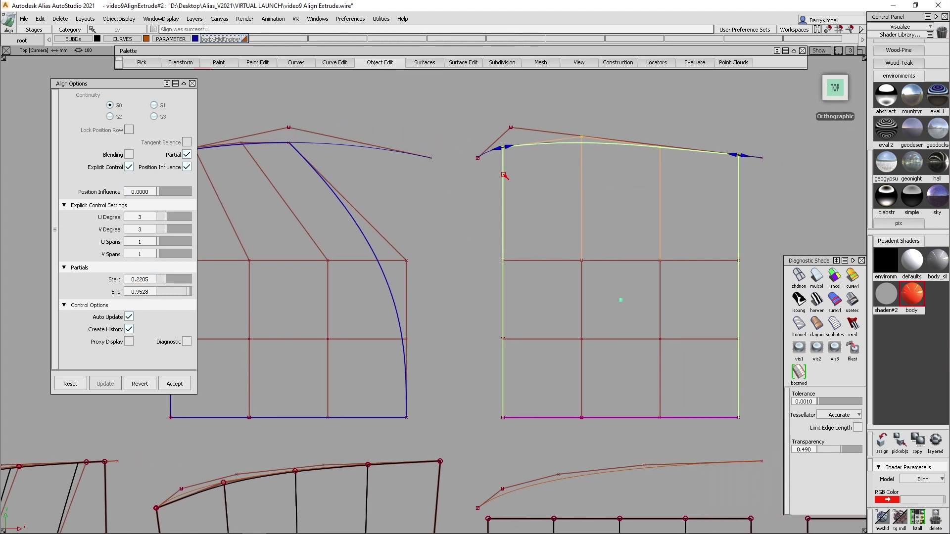
Step: Set the right surface alignment's partial start to 0 and its partial end to 0.5, and close the Align options
drag(510, 147, 479, 156)
drag(691, 147, 829, 161)
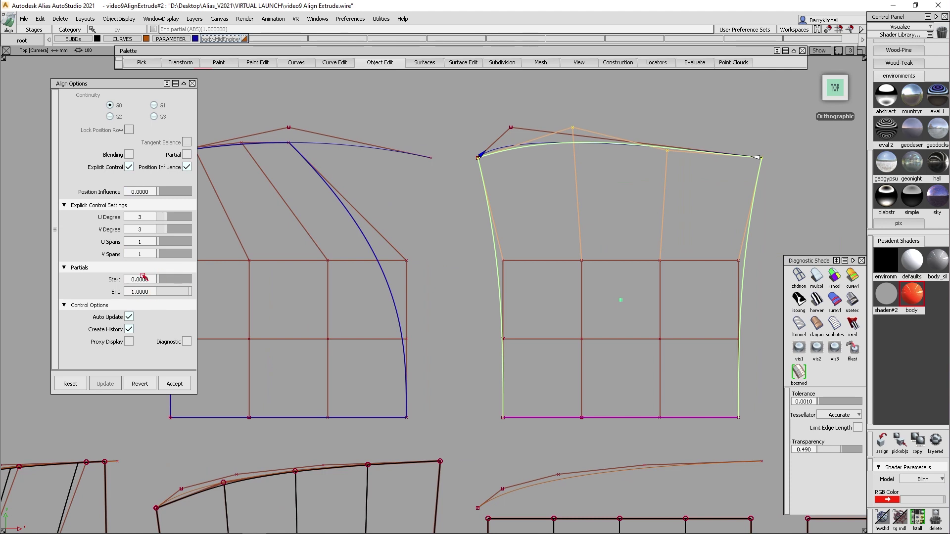
drag(754, 160, 567, 164)
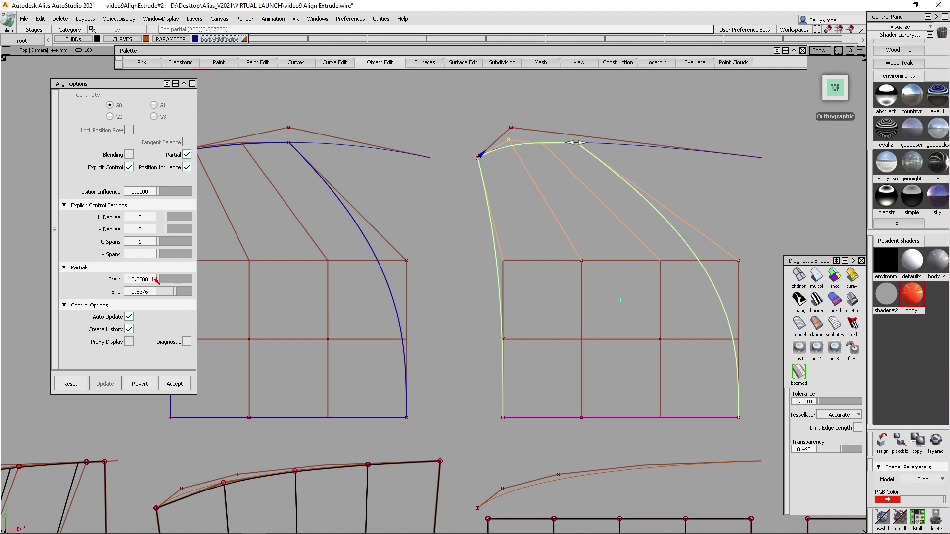
drag(149, 291, 129, 289)
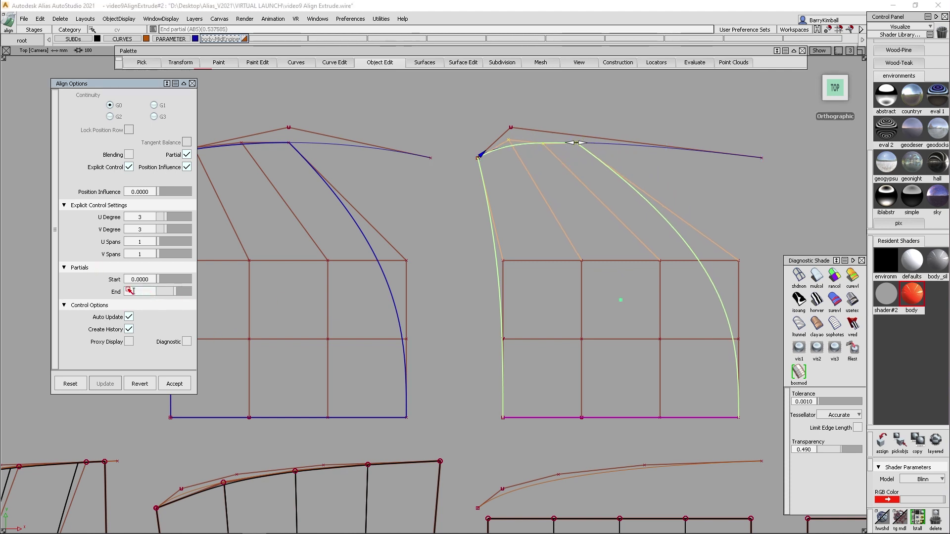
text(0.5)
key(Return)
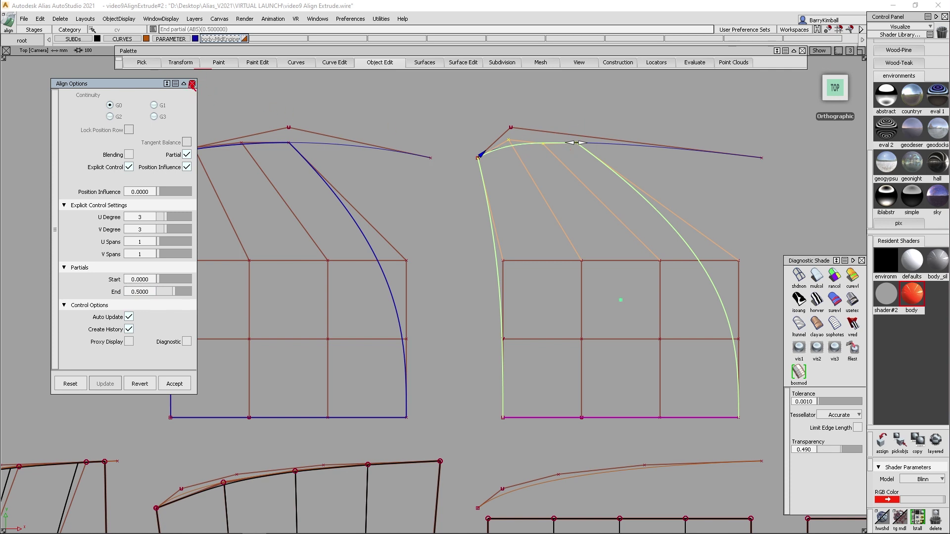
click(192, 84)
click(535, 106)
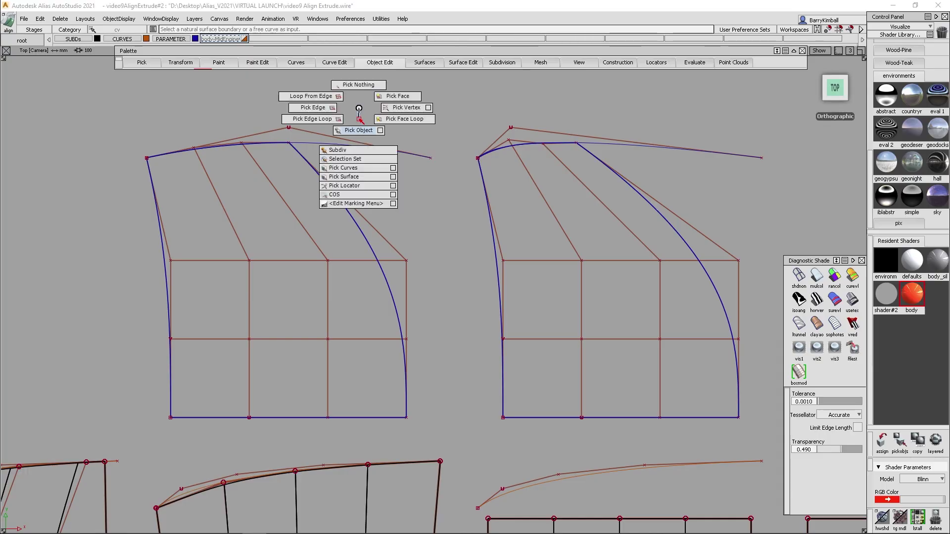
Step: Align the top row of CVs of the third subdivision mesh to the curve above it, using Uniform projection and Arc Length distribution
alt+shift+right_drag(361, 110, 399, 295)
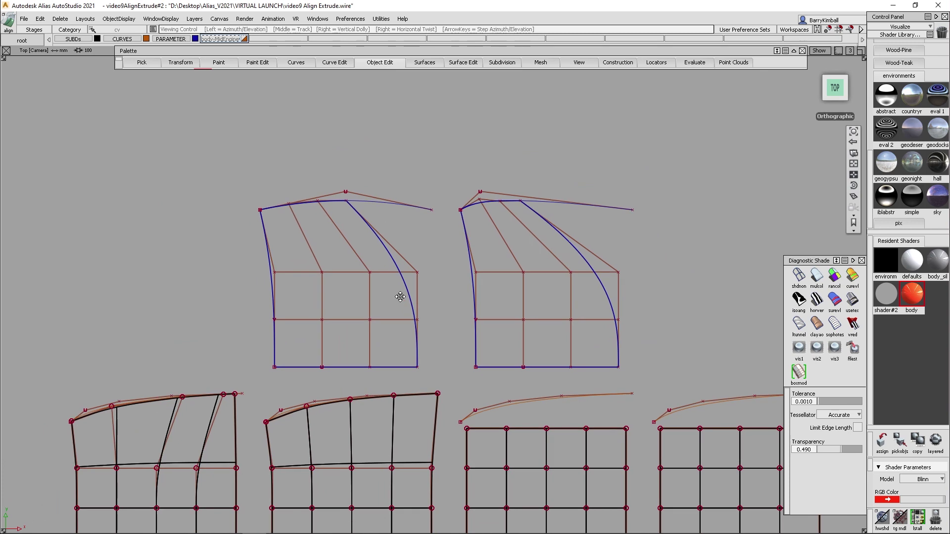
alt+shift+middle_drag(395, 291, 305, 175)
alt+shift+right_drag(481, 322, 508, 276)
alt+shift+middle_drag(494, 291, 475, 285)
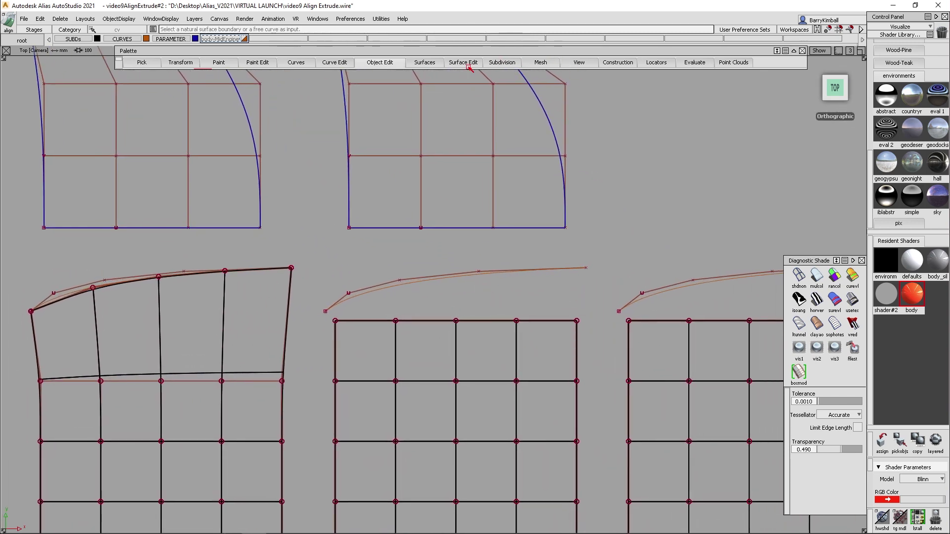
click(499, 63)
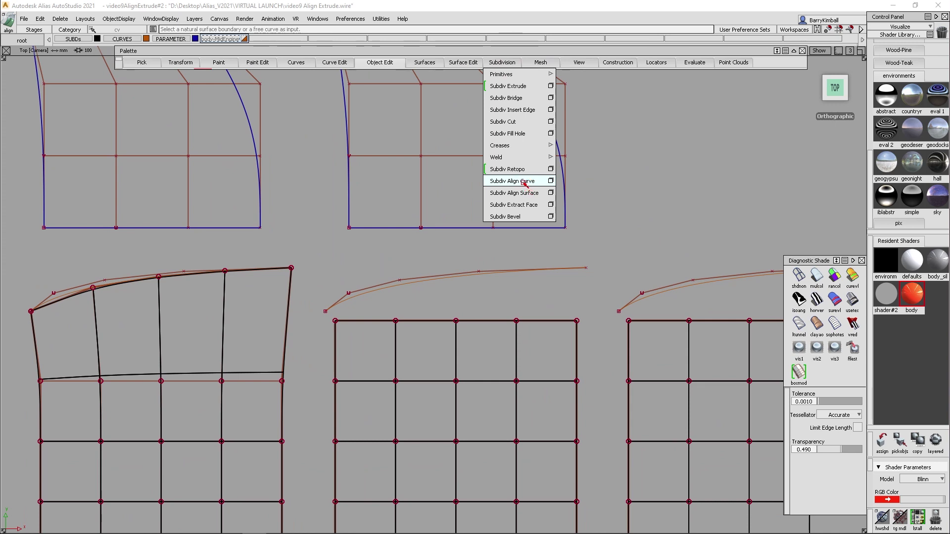
click(550, 181)
drag(329, 308, 590, 332)
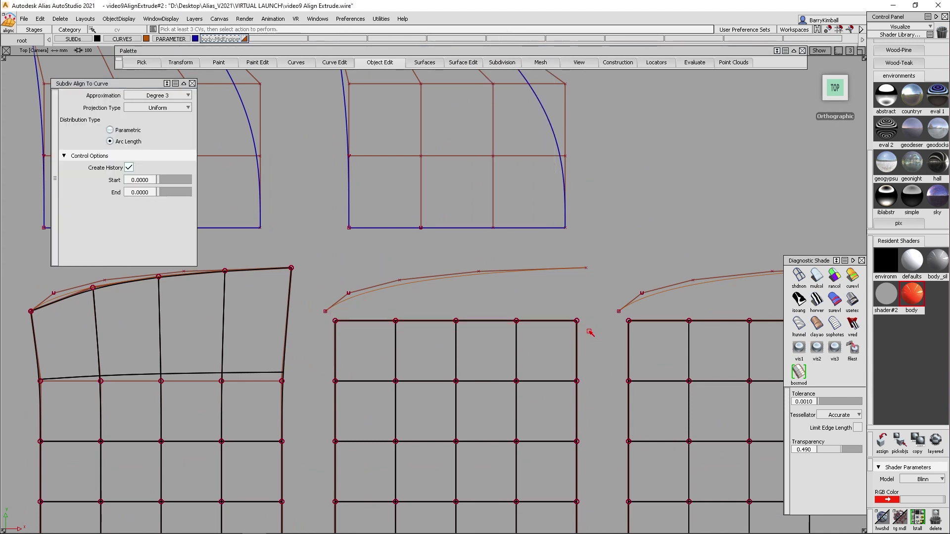
click(790, 524)
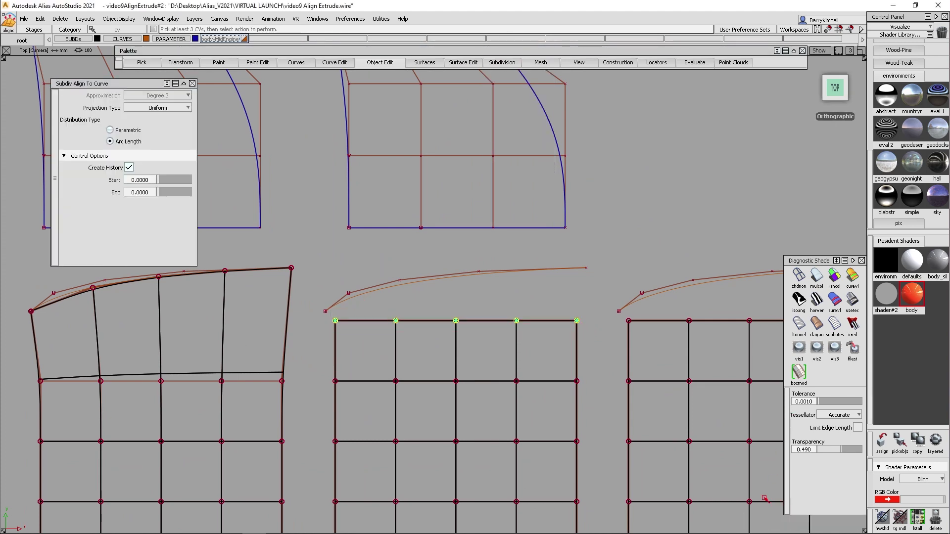
click(446, 275)
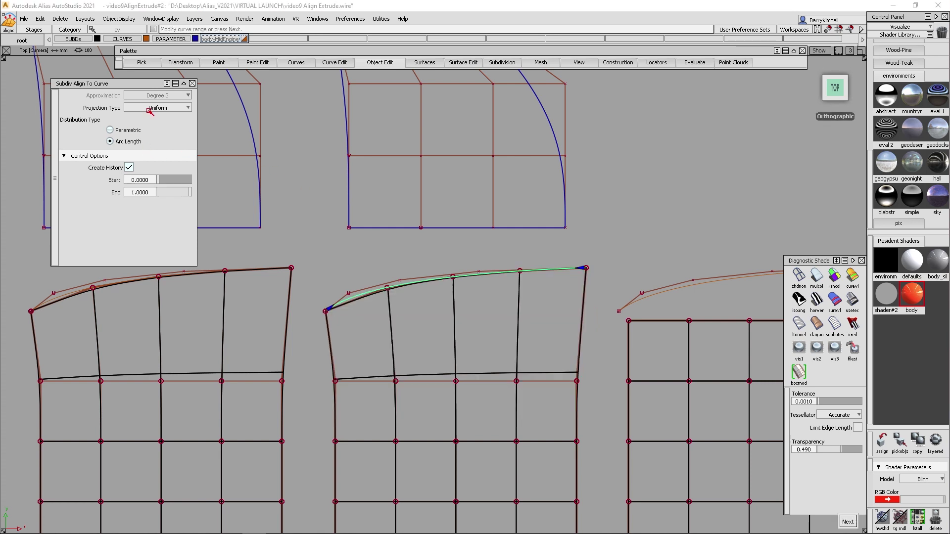
Step: Switch the third mesh alignment's distribution type to Parametric
click(110, 130)
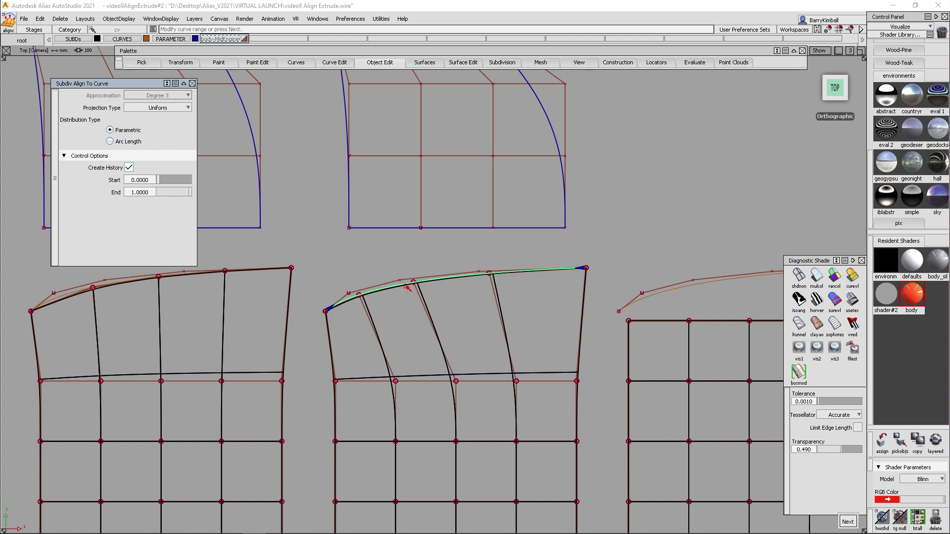
alt+shift+right_drag(438, 321, 439, 262)
alt+shift+middle_drag(353, 324, 407, 287)
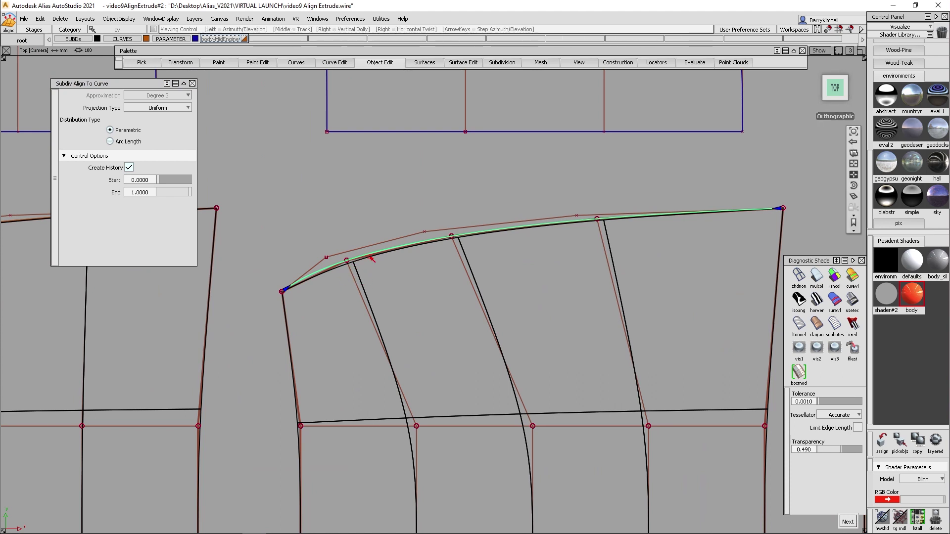
Step: Compare in the perspective view how closely the top edges of the three aligned subdivision meshes follow their curves
alt+shift+drag(431, 281, 195, 297)
scroll(405, 286, up, 5)
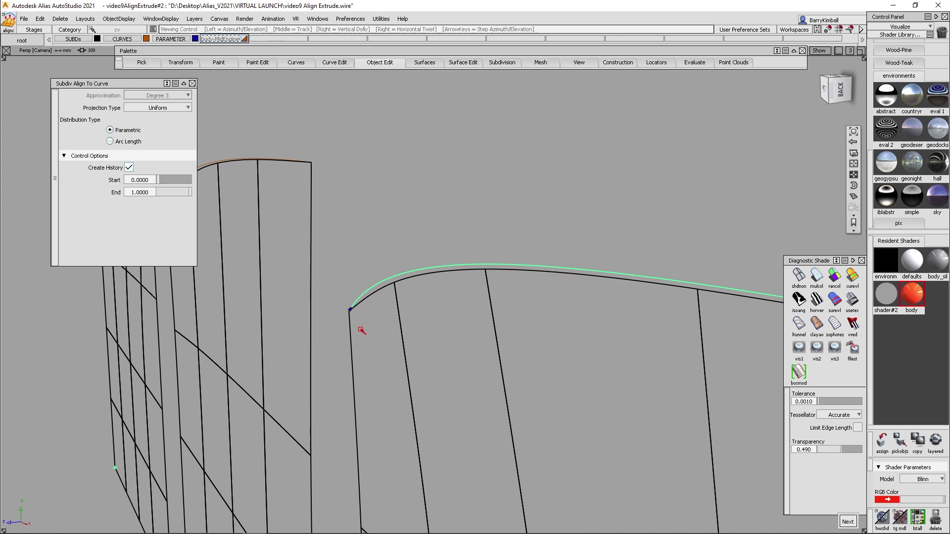
alt+shift+middle_drag(360, 330, 619, 406)
alt+shift+right_drag(387, 269, 405, 276)
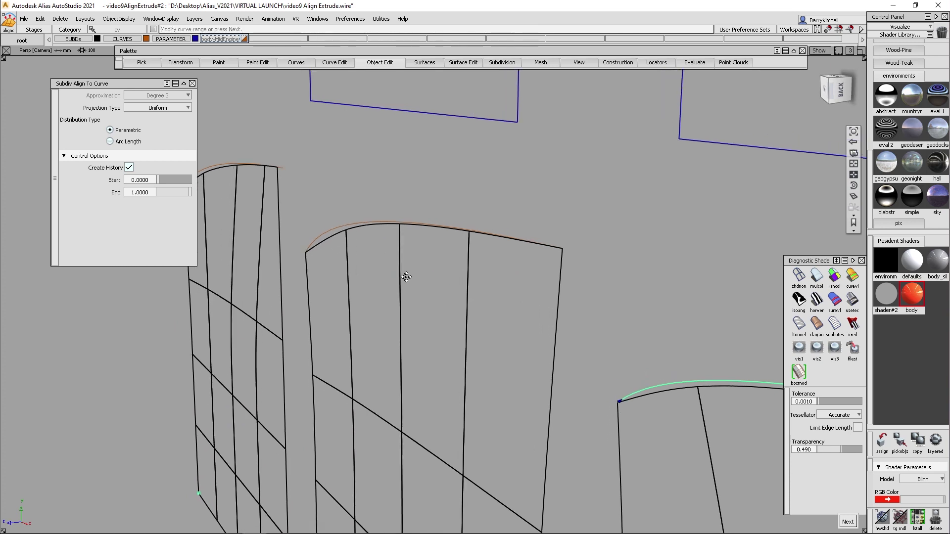
alt+shift+middle_drag(405, 276, 453, 282)
alt+shift+right_drag(454, 282, 447, 227)
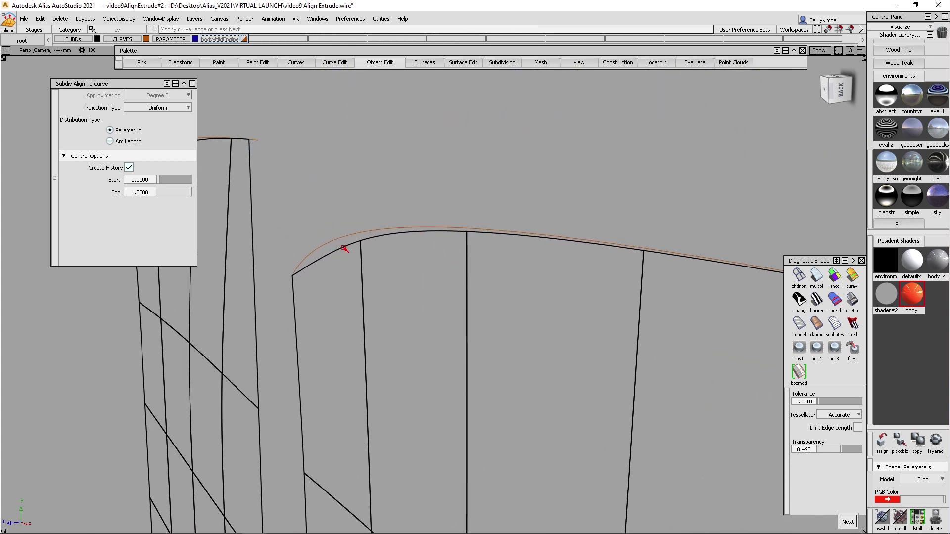
alt+shift+drag(323, 245, 518, 254)
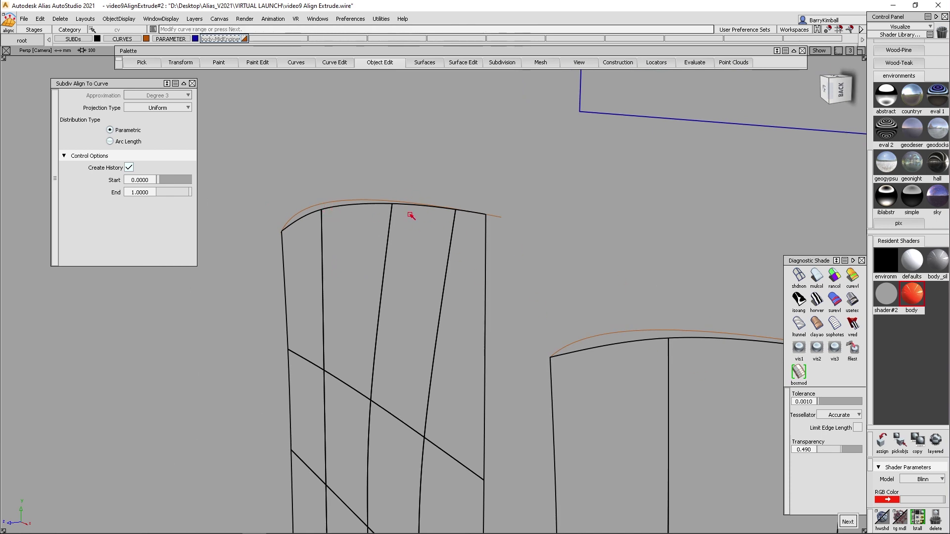
alt+shift+drag(416, 207, 584, 306)
alt+shift+middle_drag(583, 305, 329, 262)
alt+shift+right_drag(328, 262, 387, 257)
alt+shift+drag(387, 257, 307, 259)
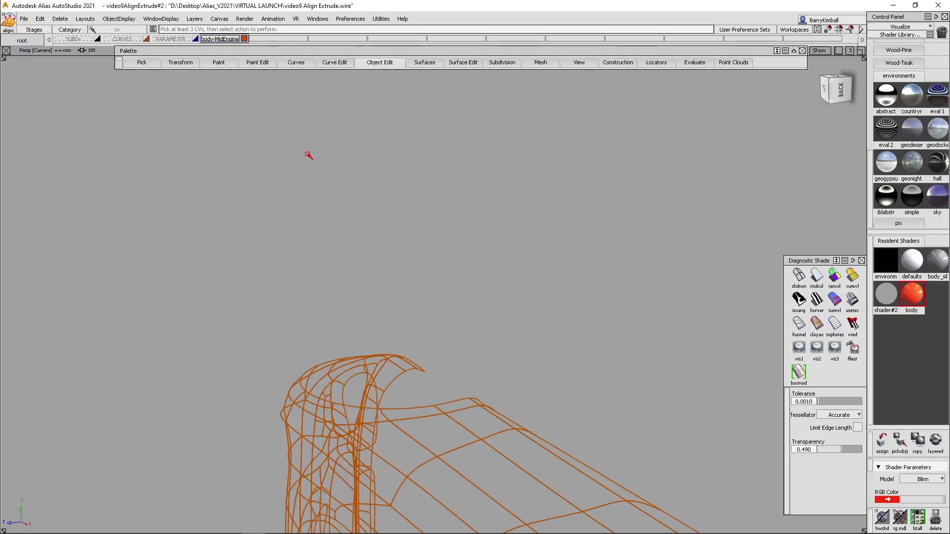
Step: Show the car body as a shaded box-mode control cage, viewed from its front fender side
alt+shift+drag(345, 446, 505, 119)
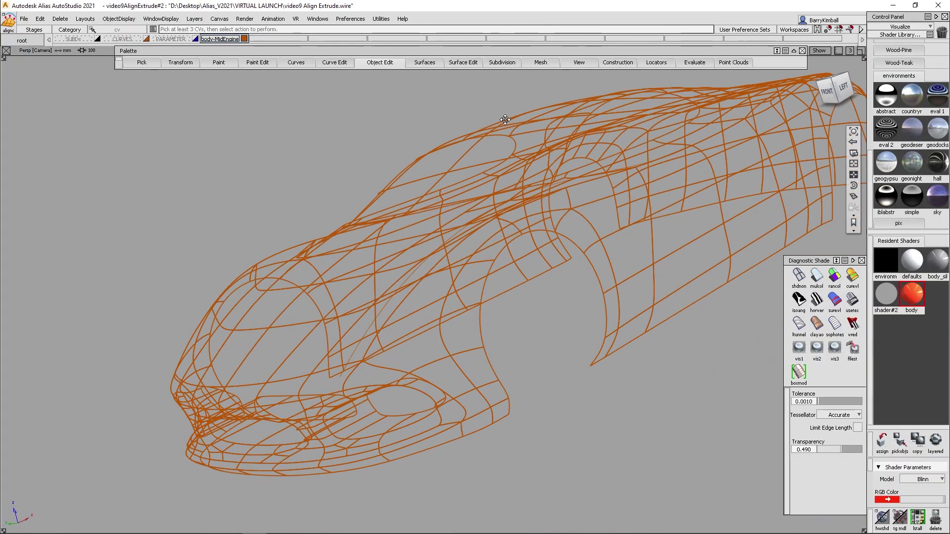
alt+shift+drag(511, 188, 528, 245)
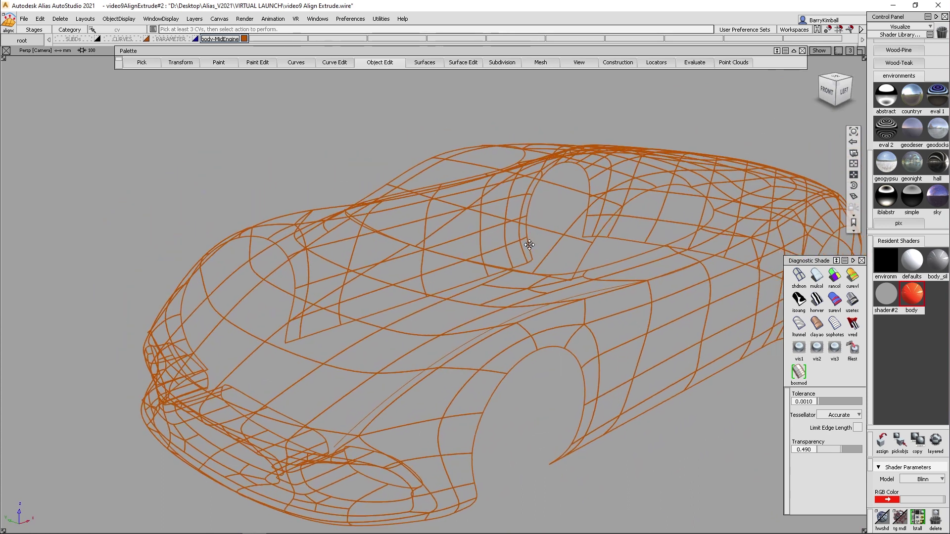
key(b)
alt+shift+middle_drag(494, 331, 425, 318)
alt+shift+drag(424, 318, 499, 247)
alt+shift+right_drag(497, 246, 502, 238)
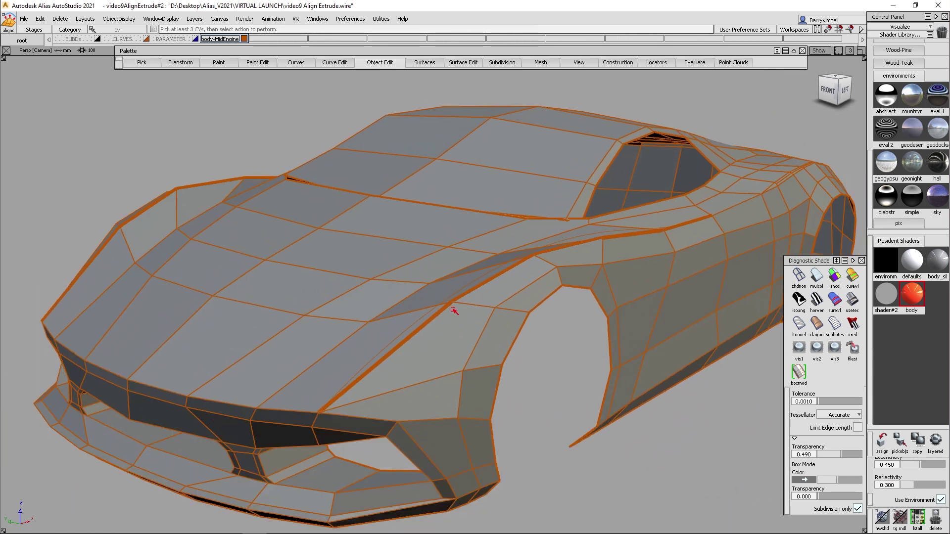
Step: Assign the curve along the front fender crease to a new layer and colour that layer blue
ctrl+shift+click(457, 283)
ctrl+shift+drag(457, 283, 455, 343)
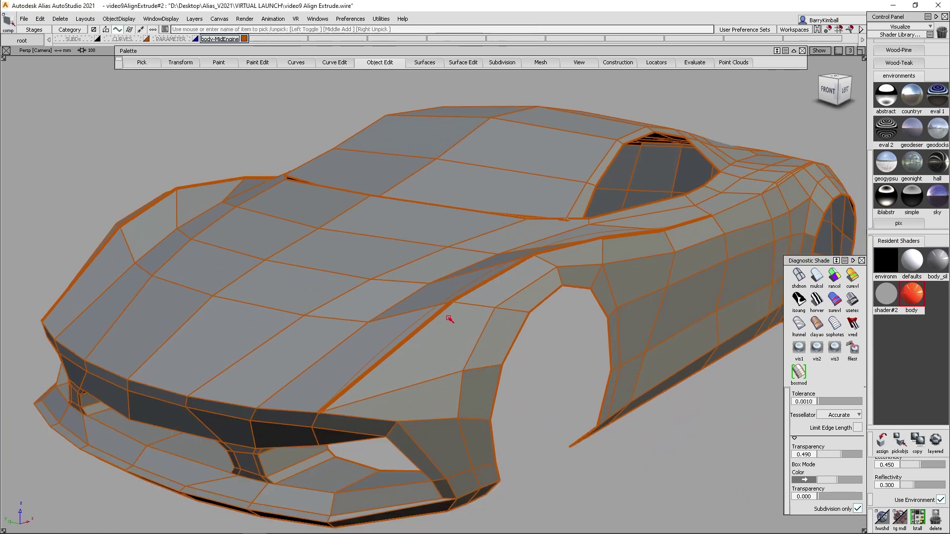
click(453, 294)
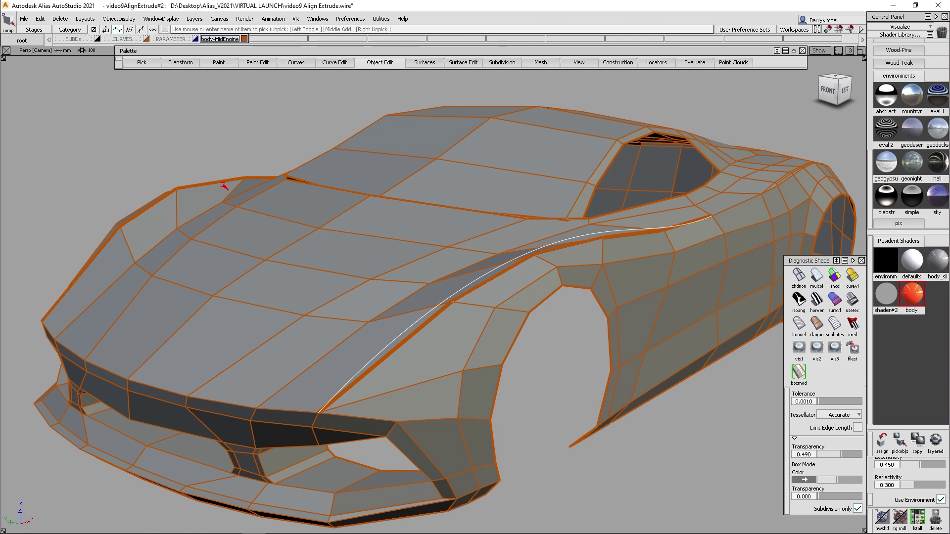
click(200, 18)
click(199, 33)
right_click(275, 40)
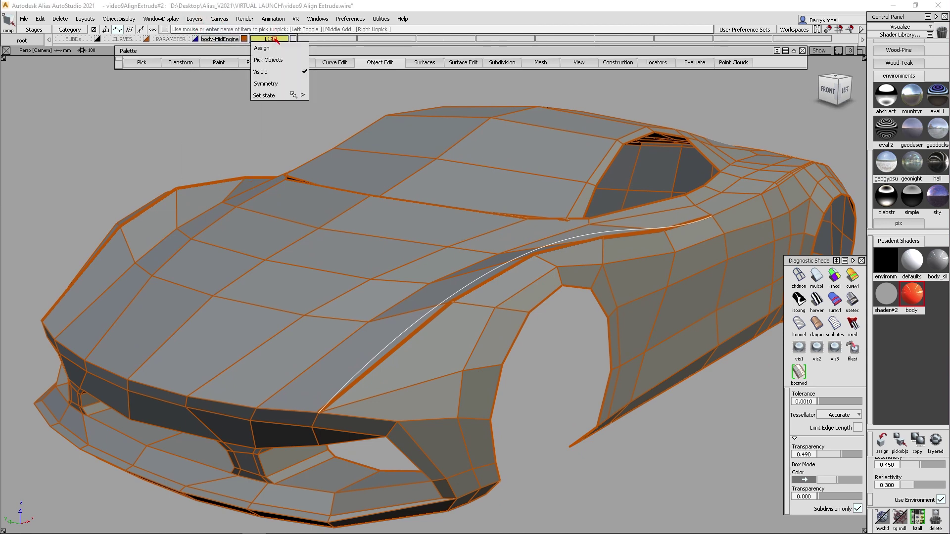
click(290, 42)
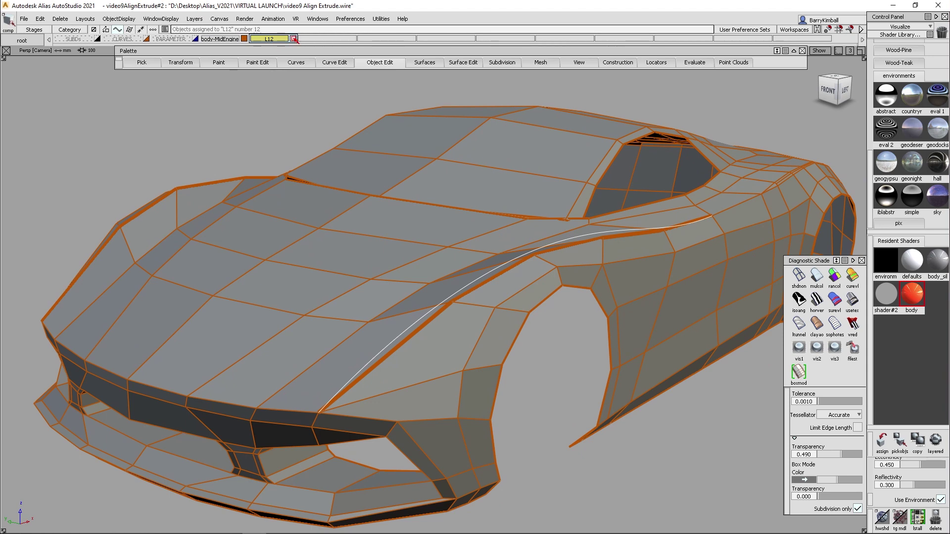
click(294, 39)
click(374, 35)
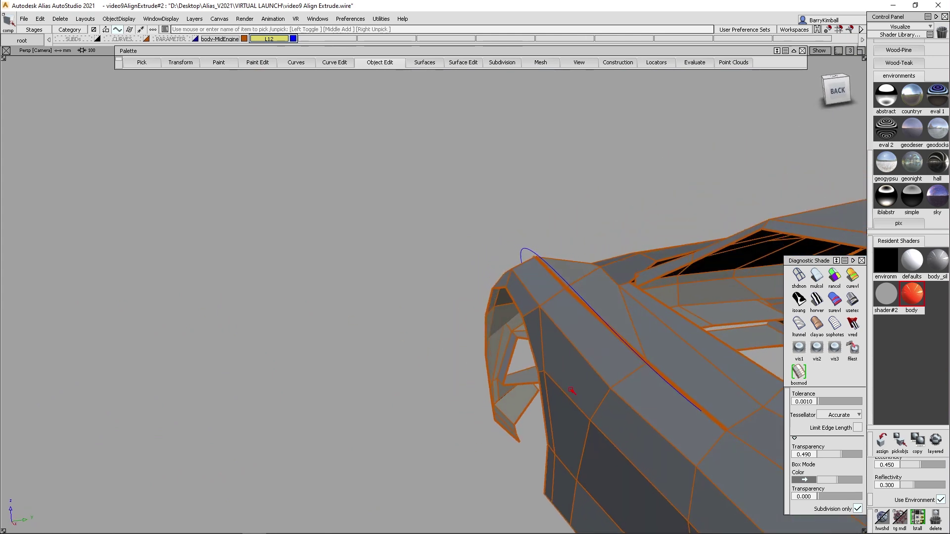
Step: Align the row of CVs along the front fender crease to the blue curve with Subdiv Align Curve
alt+shift+drag(709, 394, 465, 297)
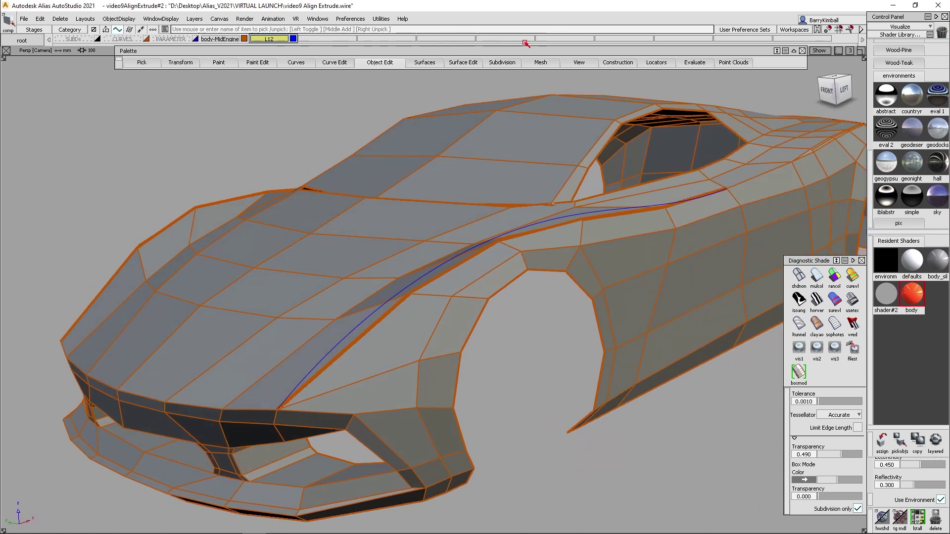
click(512, 61)
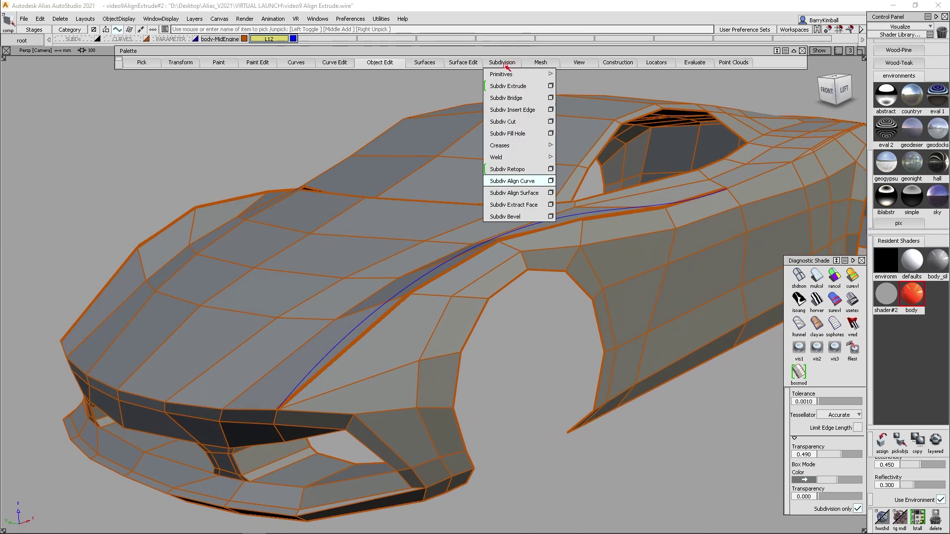
click(505, 182)
alt+shift+drag(427, 311, 525, 322)
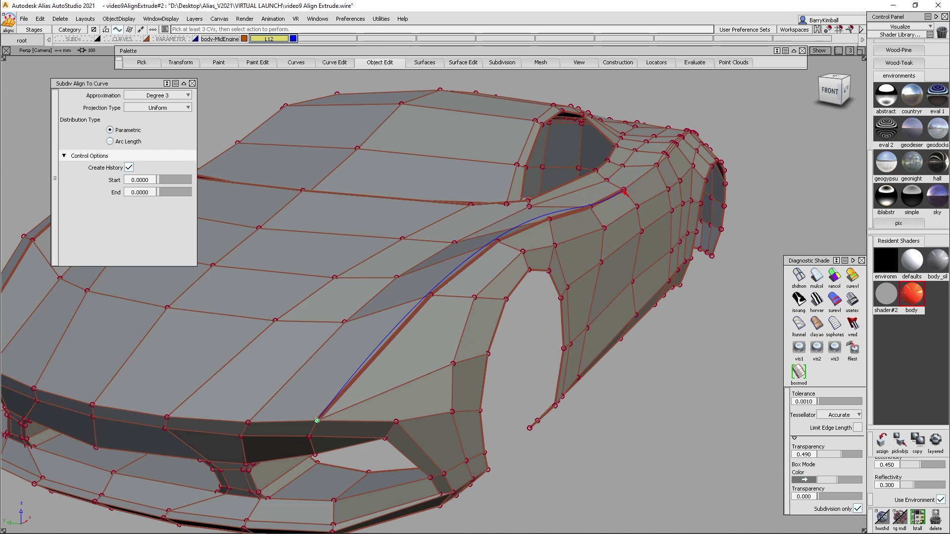
click(624, 190)
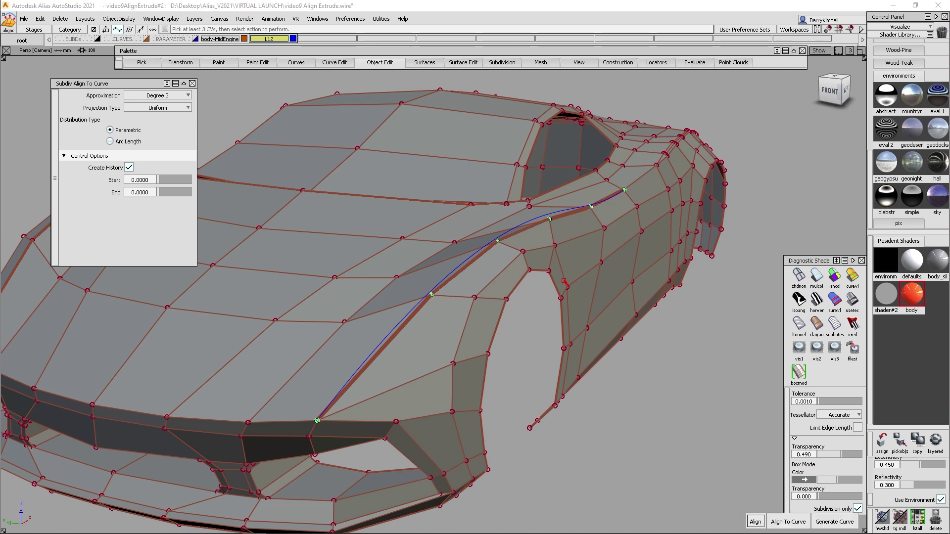
click(788, 520)
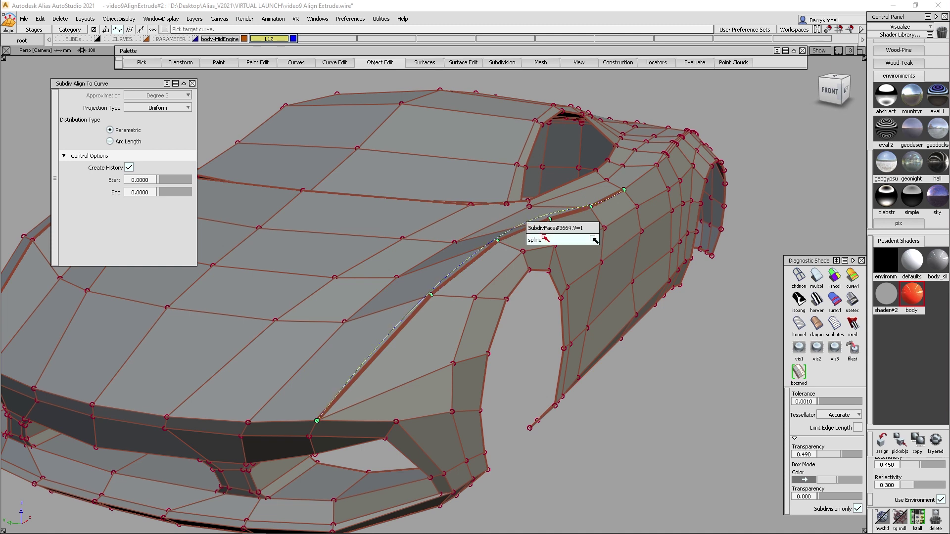
click(594, 239)
alt+shift+drag(593, 239, 416, 333)
alt+shift+middle_drag(469, 299, 360, 323)
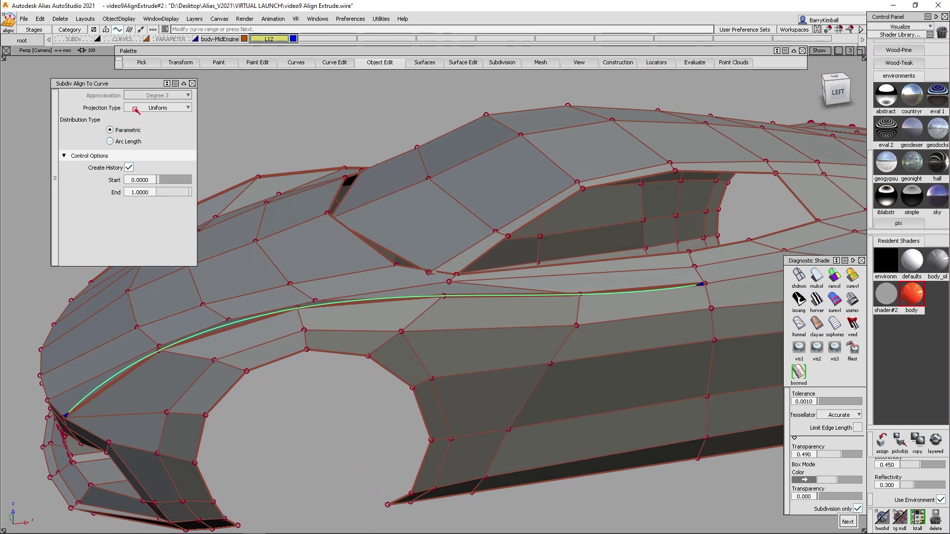
Step: Try the Closest projection type on the fender crease alignment
click(150, 107)
click(151, 114)
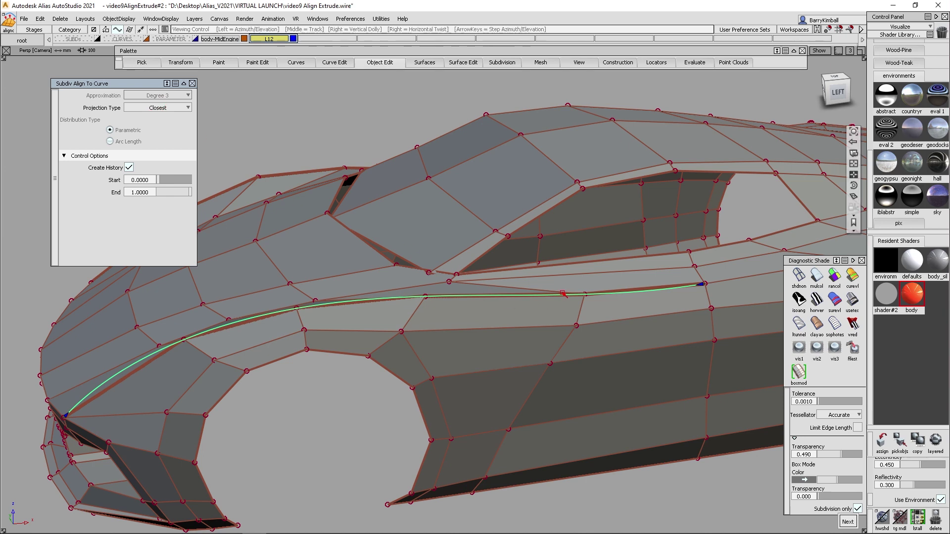
alt+shift+drag(200, 134, 222, 154)
Step: Set the fender crease alignment to Uniform projection with Arc Length distribution
click(151, 110)
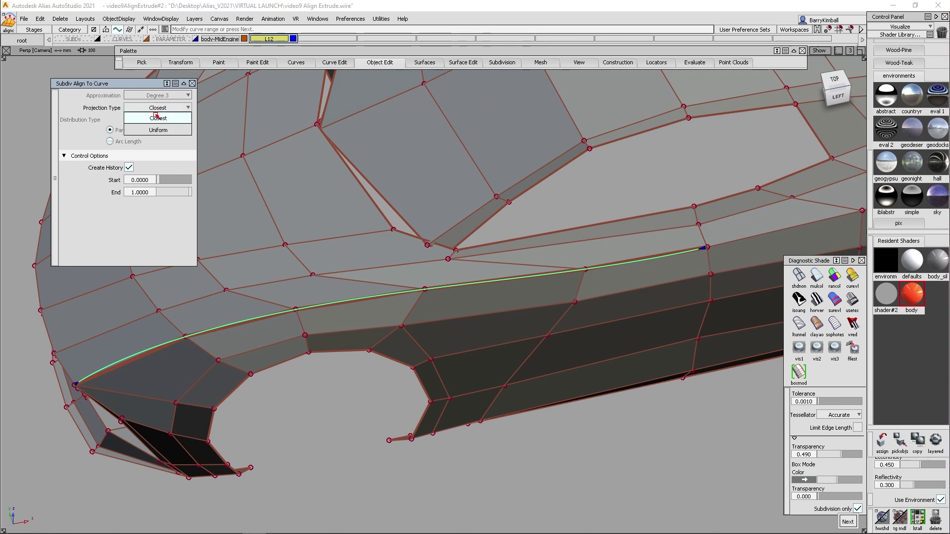
click(157, 129)
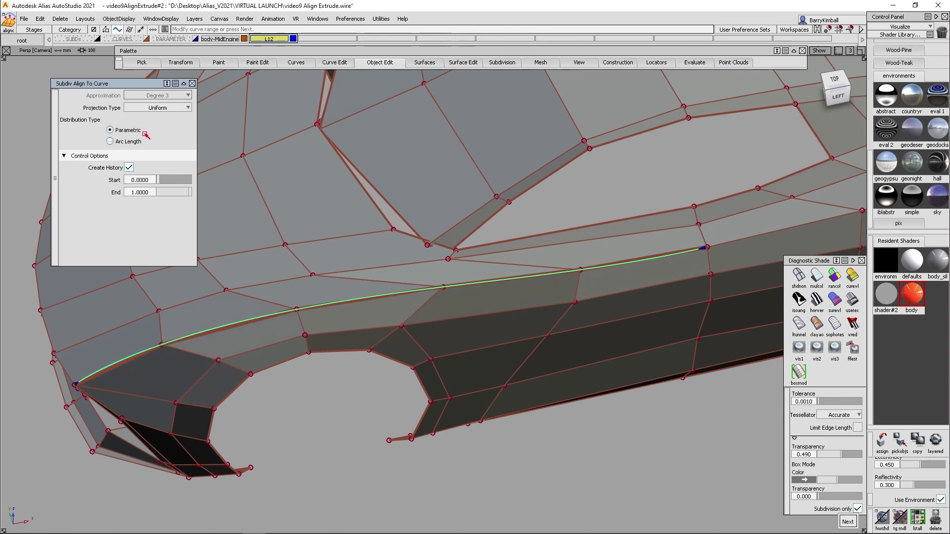
click(125, 141)
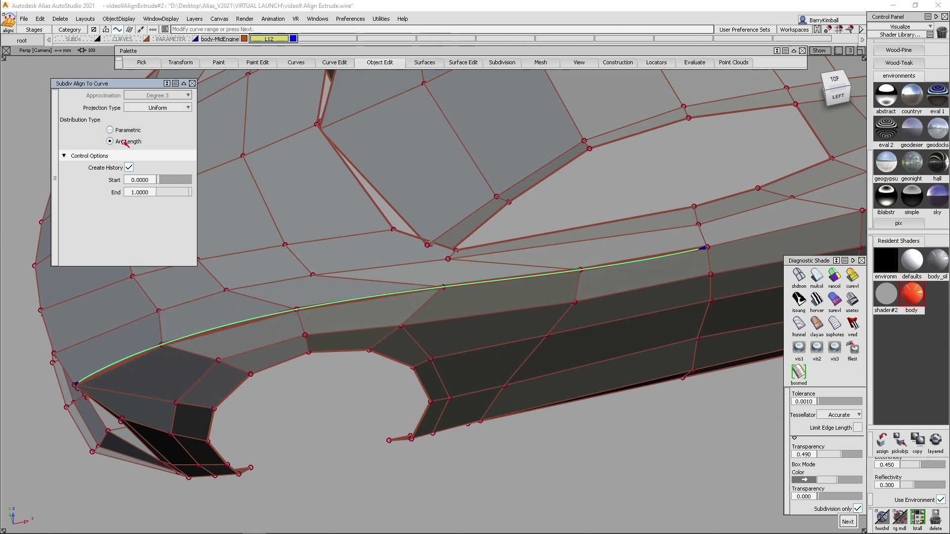
Step: Set the fender crease alignment's projection type to Closest and finish the alignment
click(154, 108)
click(155, 118)
alt+shift+drag(276, 219, 387, 188)
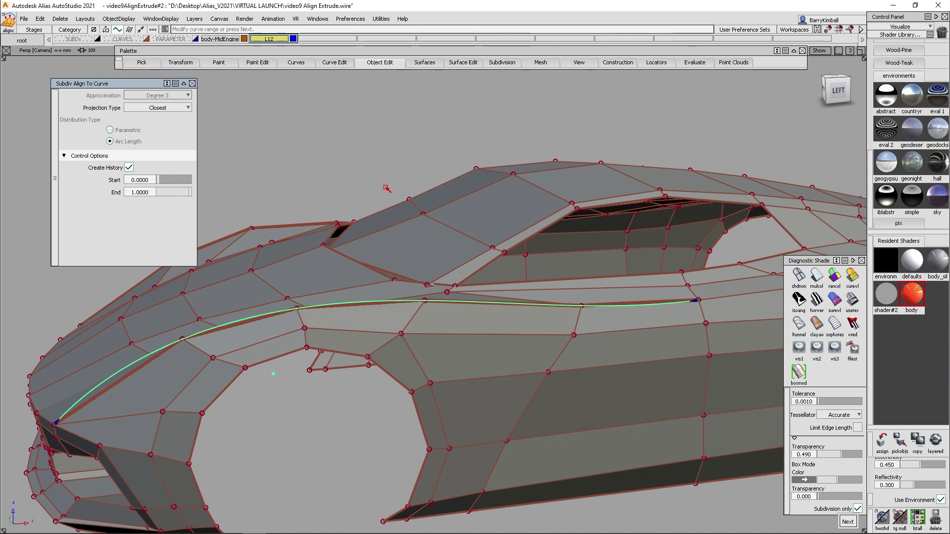
key(space)
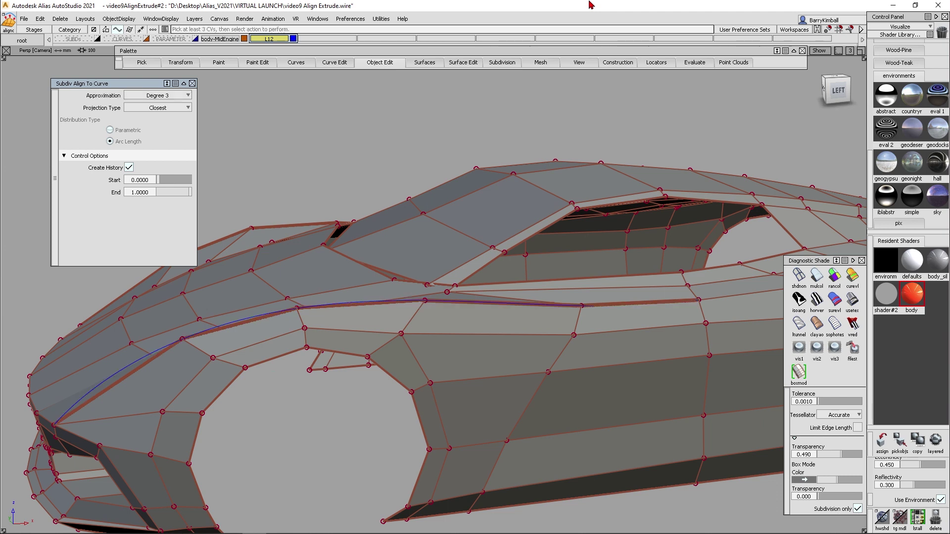
Step: Activate the Move tool and display the CVs of the car body and the blue fender curve
ctrl+shift+drag(348, 360, 333, 337)
ctrl+shift+drag(346, 297, 345, 332)
click(348, 299)
ctrl+shift+middle_drag(237, 152, 236, 133)
right_drag(237, 174, 237, 135)
alt+shift+drag(282, 195, 611, 201)
ctrl+shift+drag(561, 243, 557, 195)
alt+shift+middle_drag(562, 202, 562, 247)
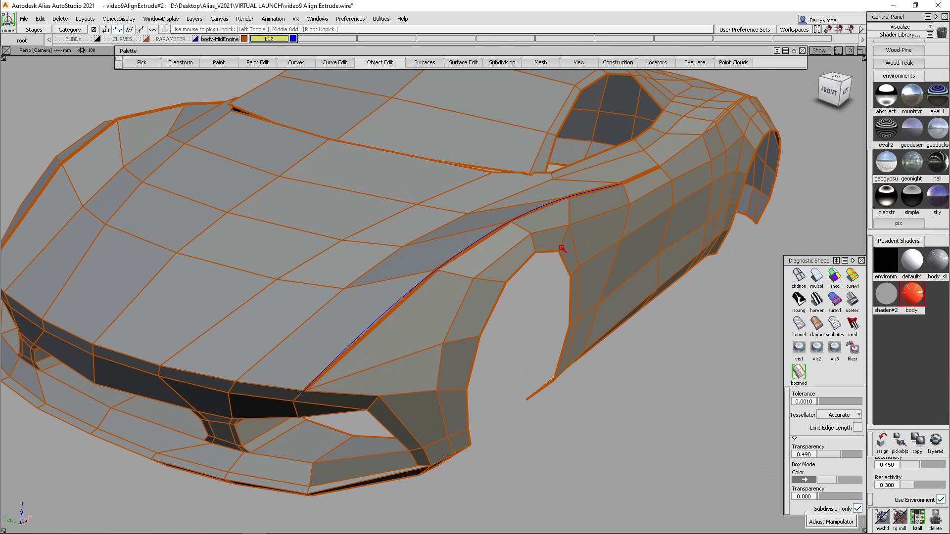
click(555, 249)
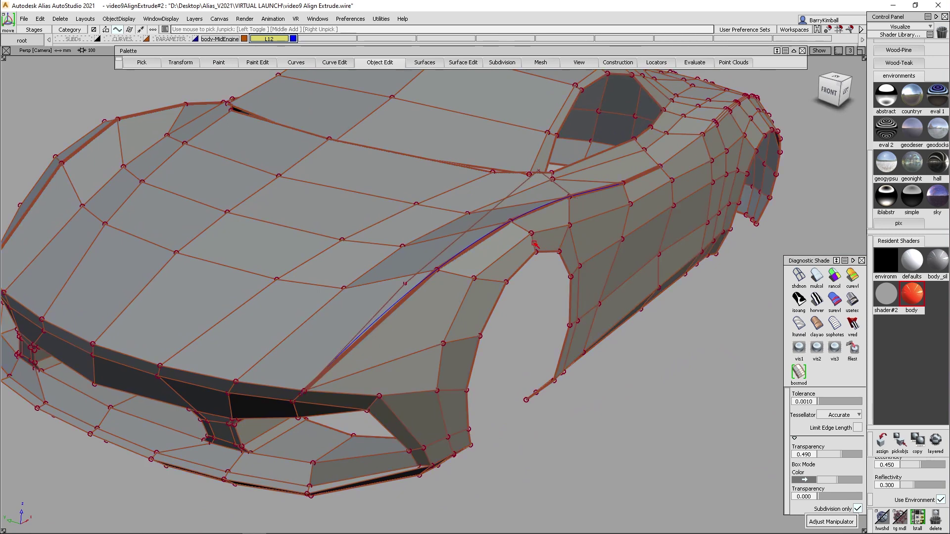